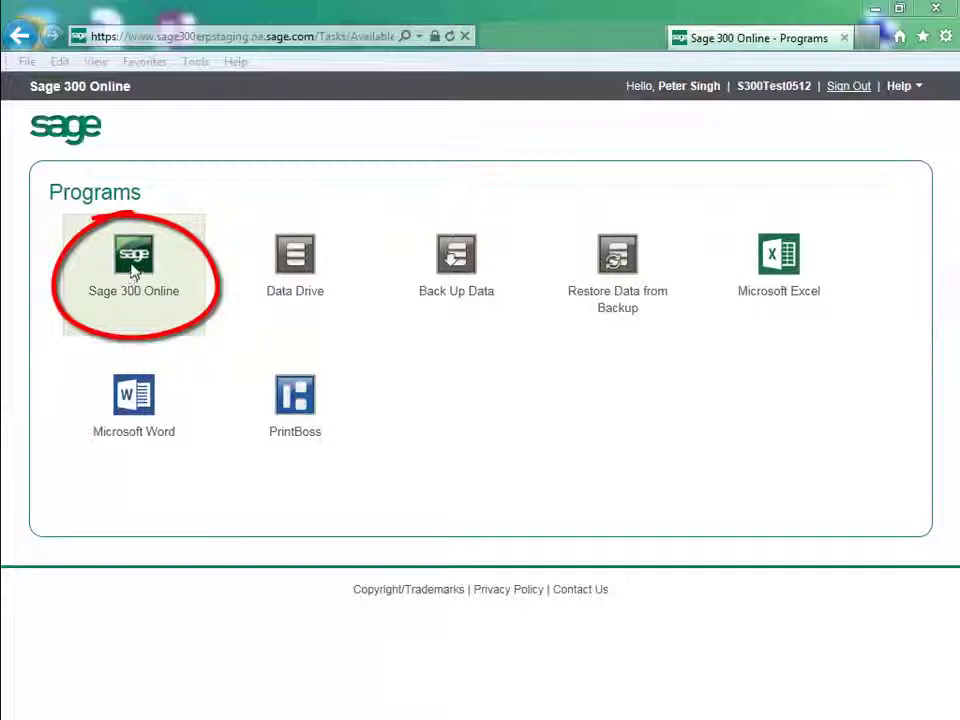
- Launch Sage 300 Online and sign in to the Samltd company as ADMIN, entering the account password
left_click(135, 262)
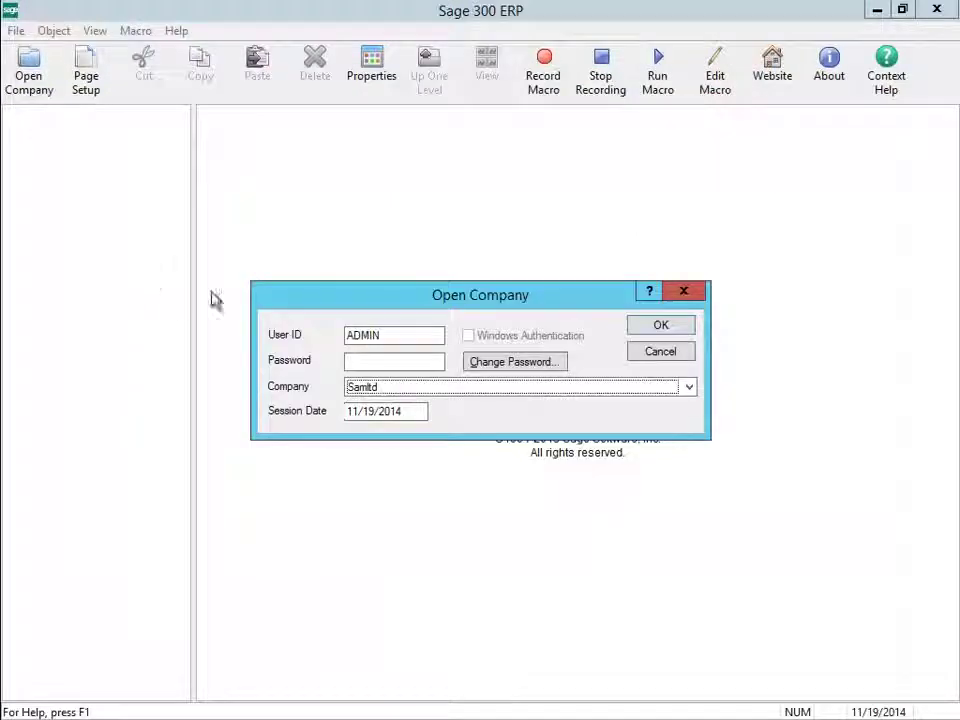
left_click(363, 361)
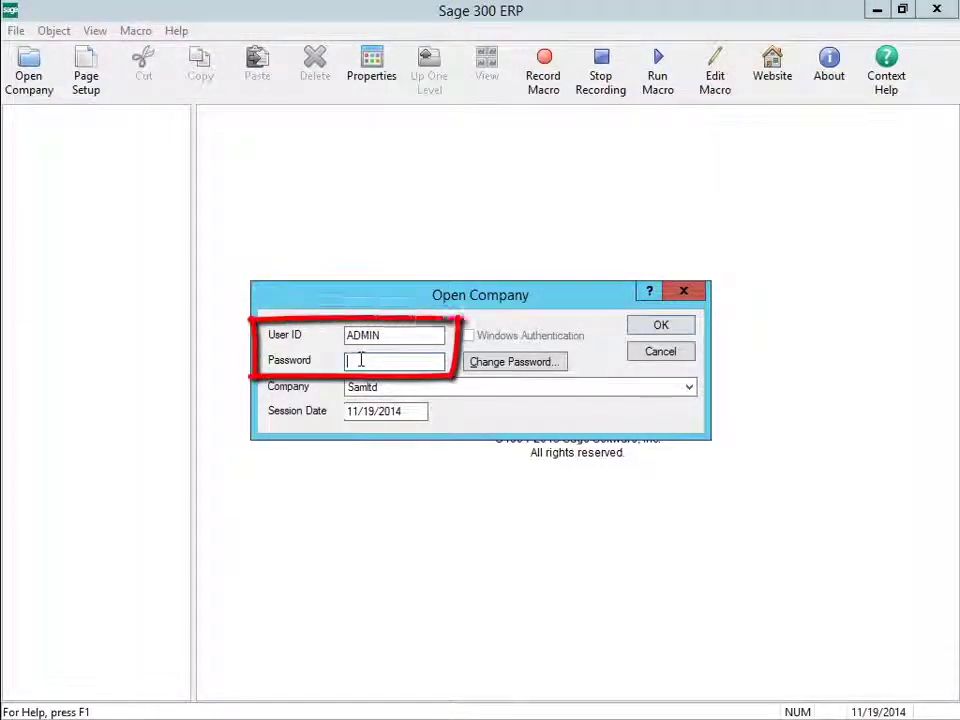
key("Return")
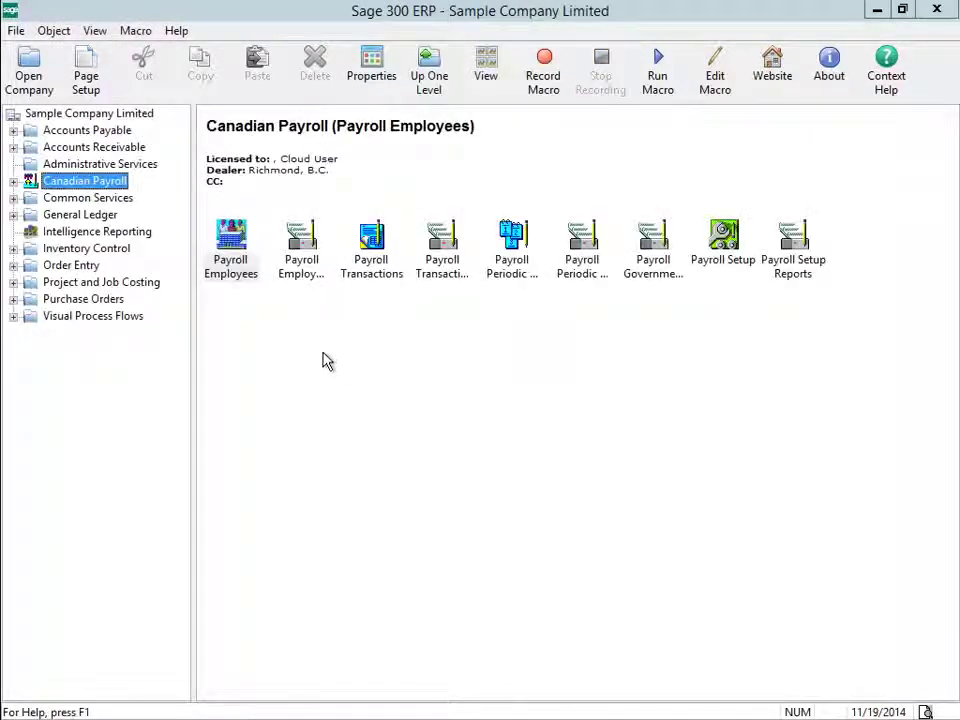
- Open Payroll Cheques from Canadian Payroll's Payroll Transactions
left_click(13, 181)
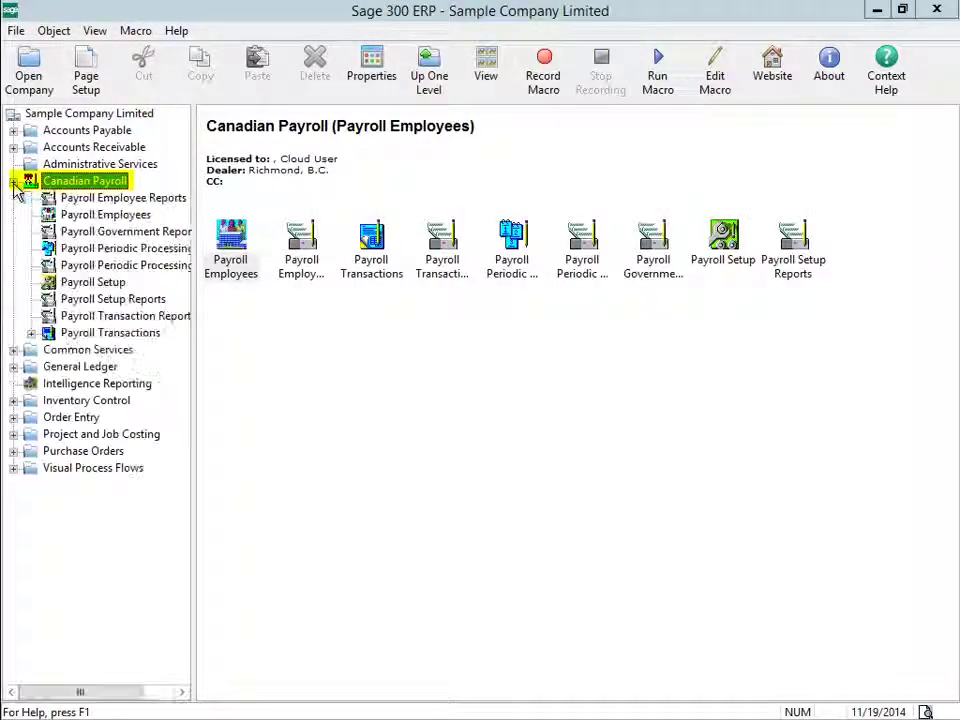
left_click(106, 336)
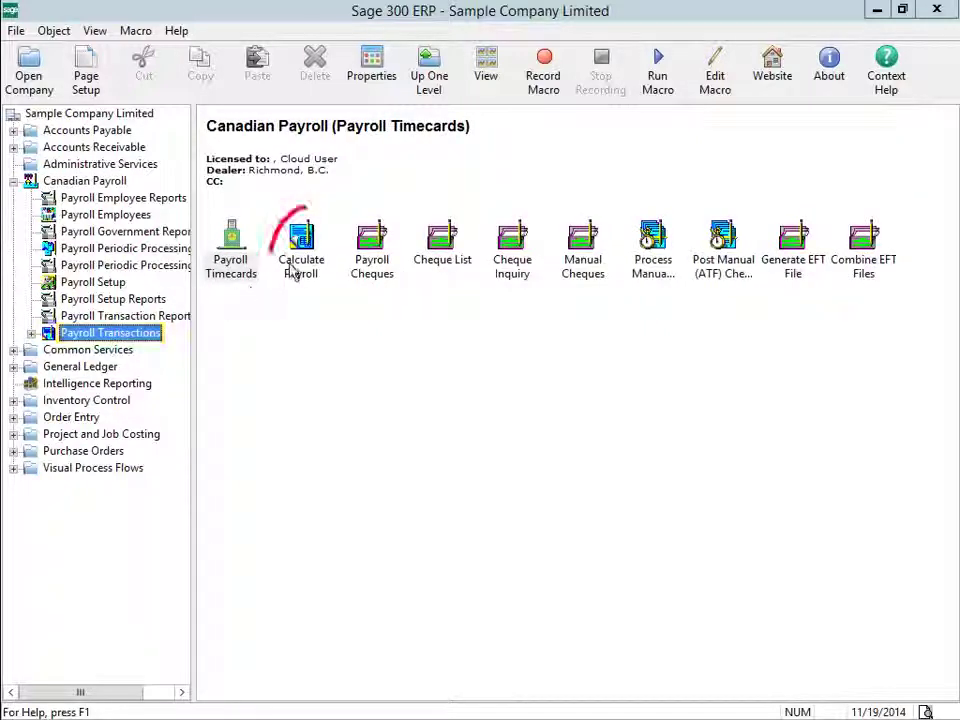
left_click(369, 262)
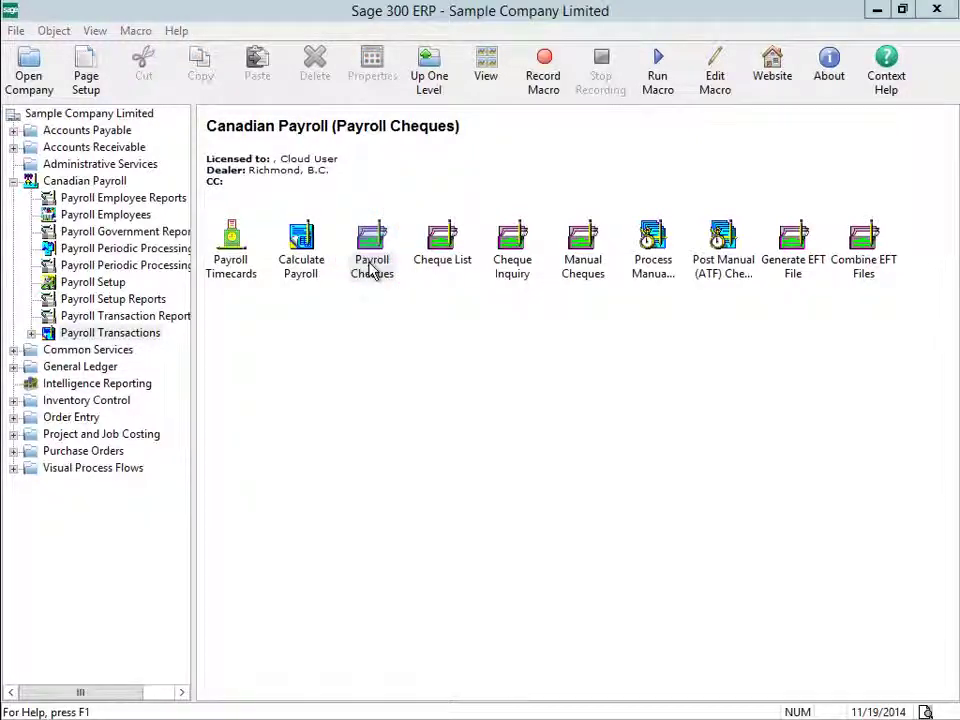
double_click(372, 268)
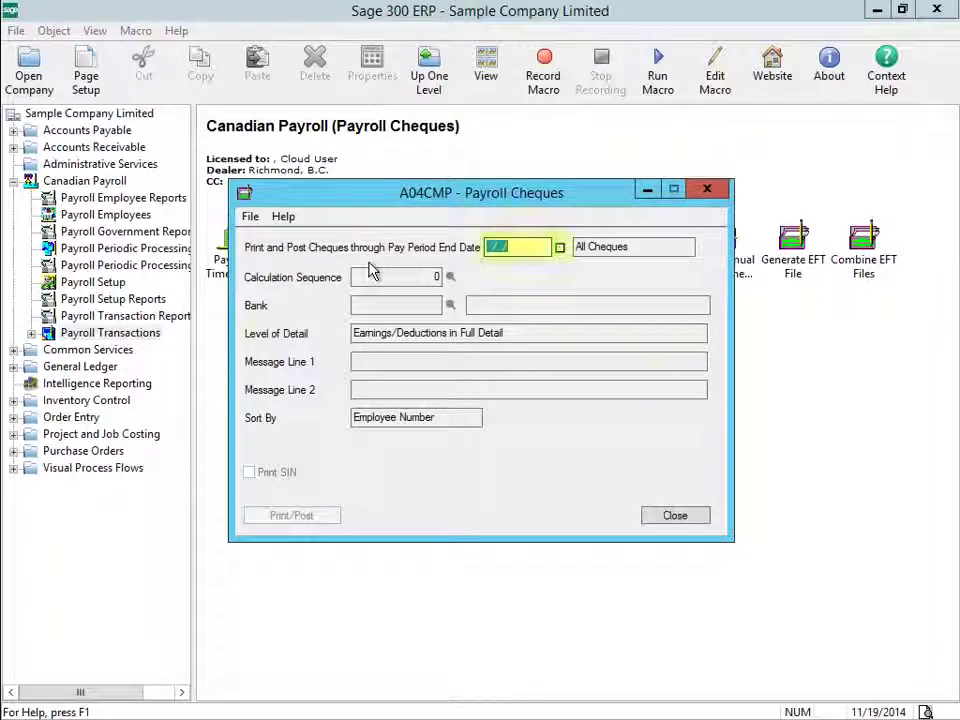
- Set the cheque run's pay period end date to 11/15/2020 and choose PRBANK as the bank
type("5/")
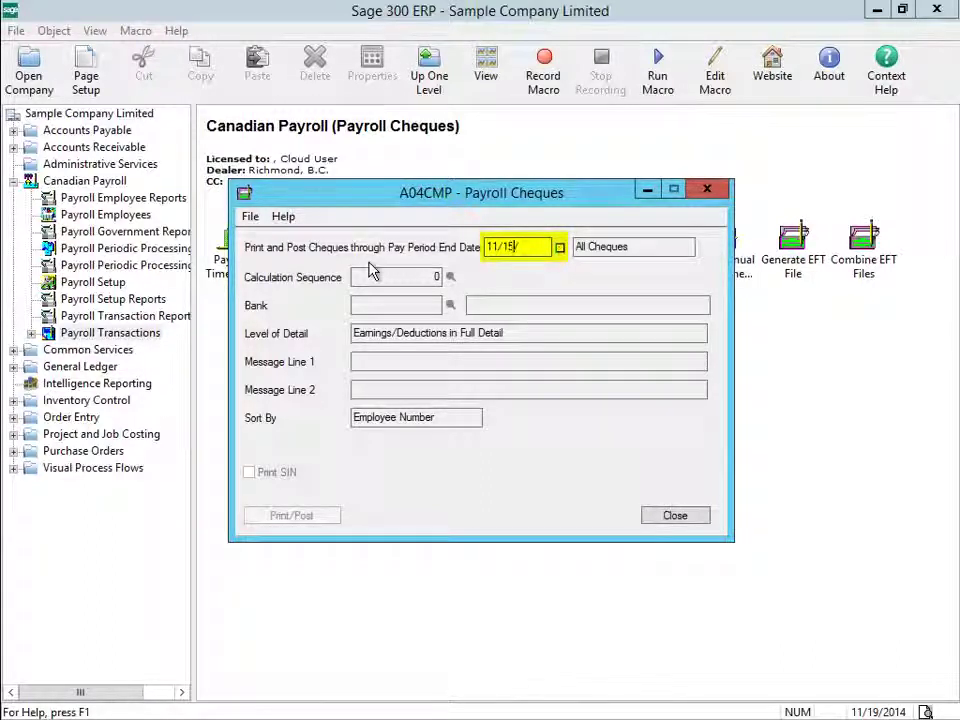
type("2020")
key("Tab")
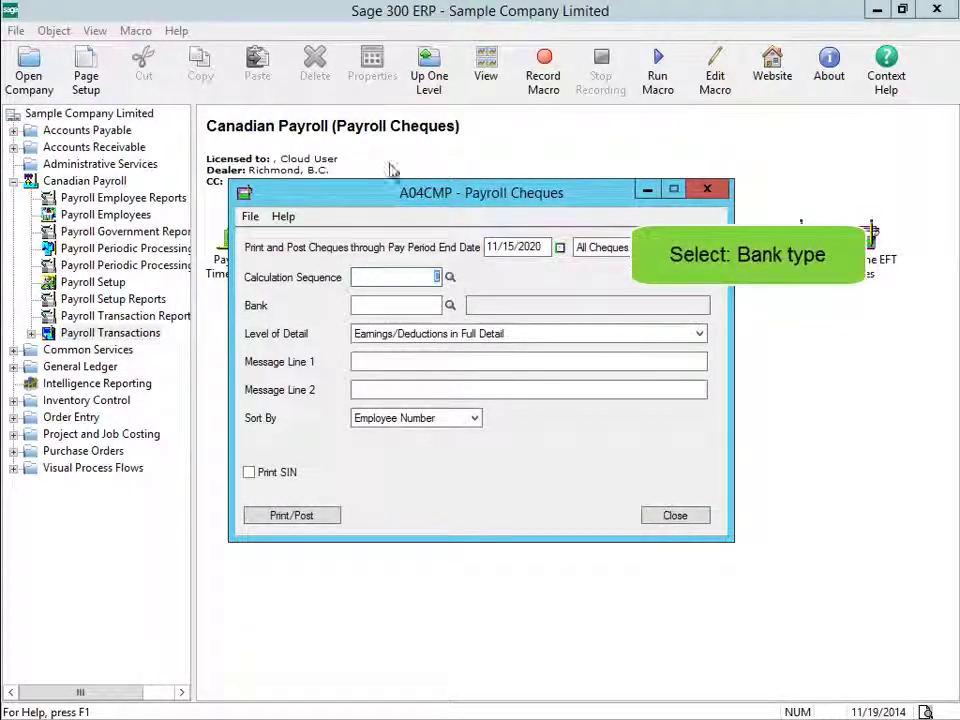
left_click(454, 306)
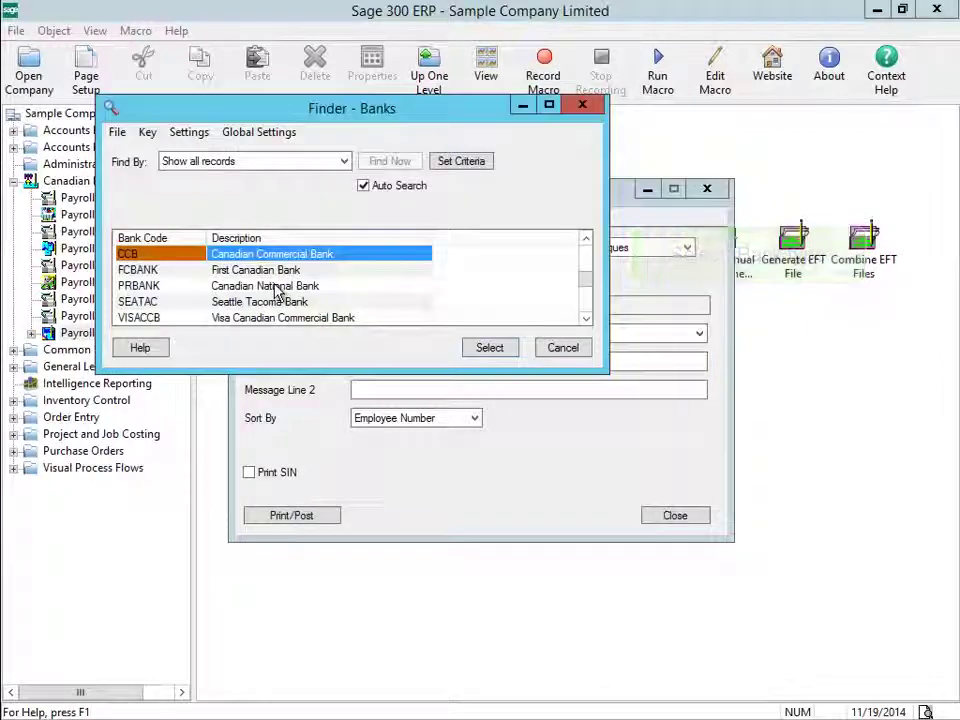
double_click(274, 289)
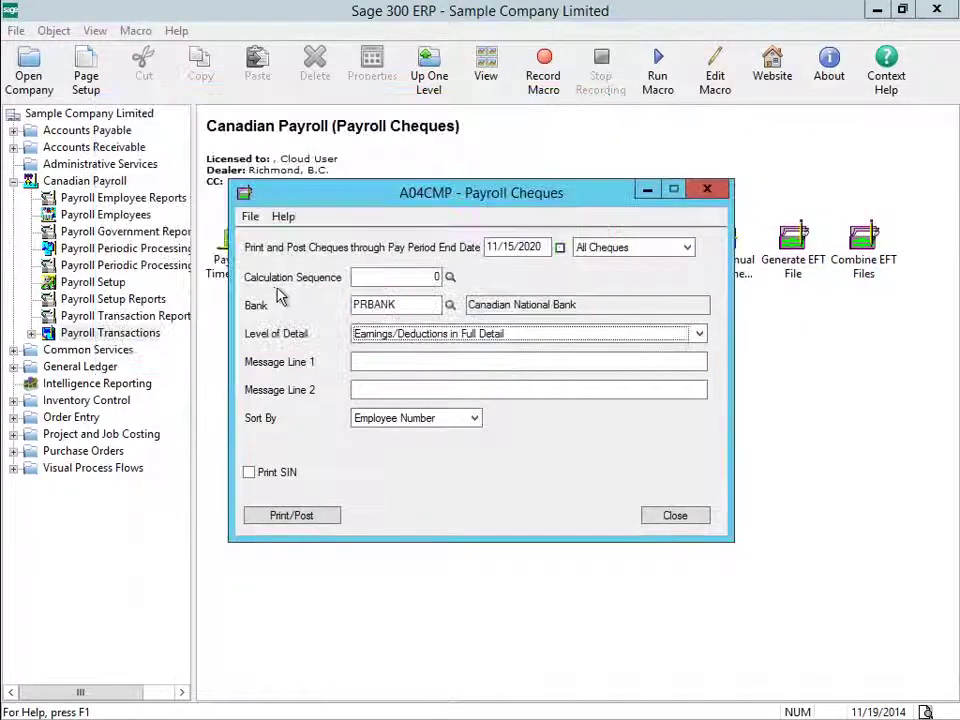
- Print and post the payroll cheques, close the cheque preview, confirm the printing and close Payroll Cheques
left_click(300, 521)
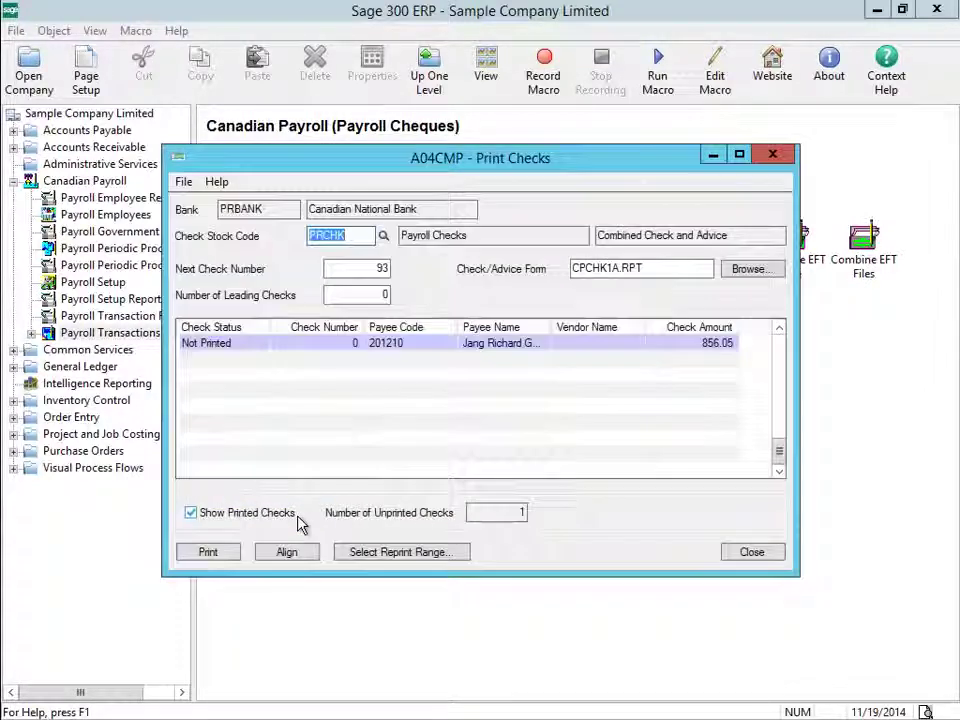
left_click(205, 553)
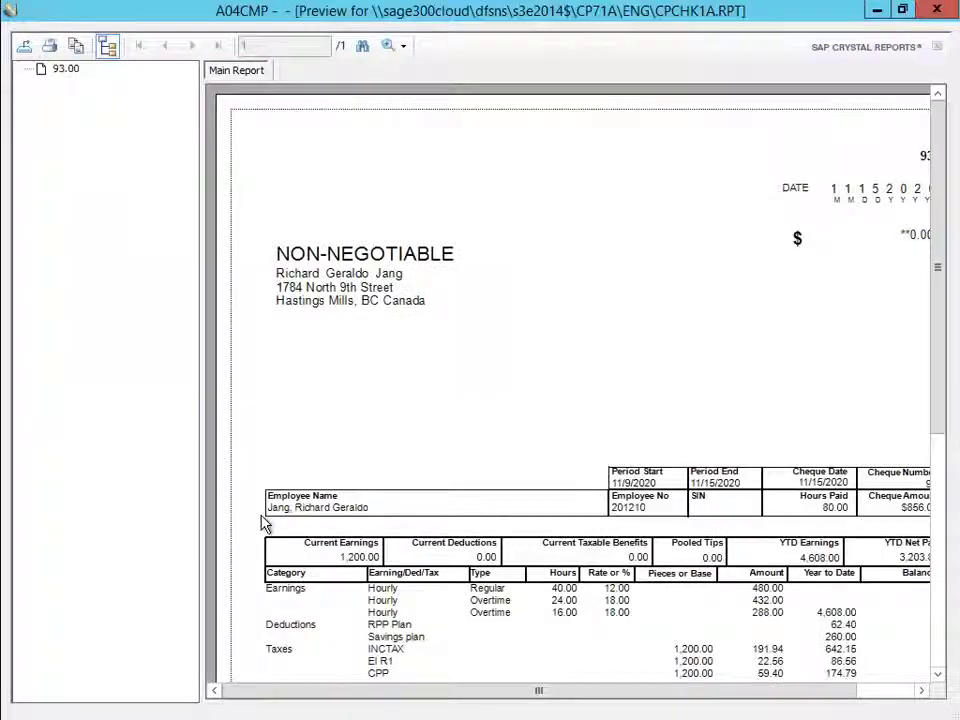
left_click(937, 10)
left_click(429, 441)
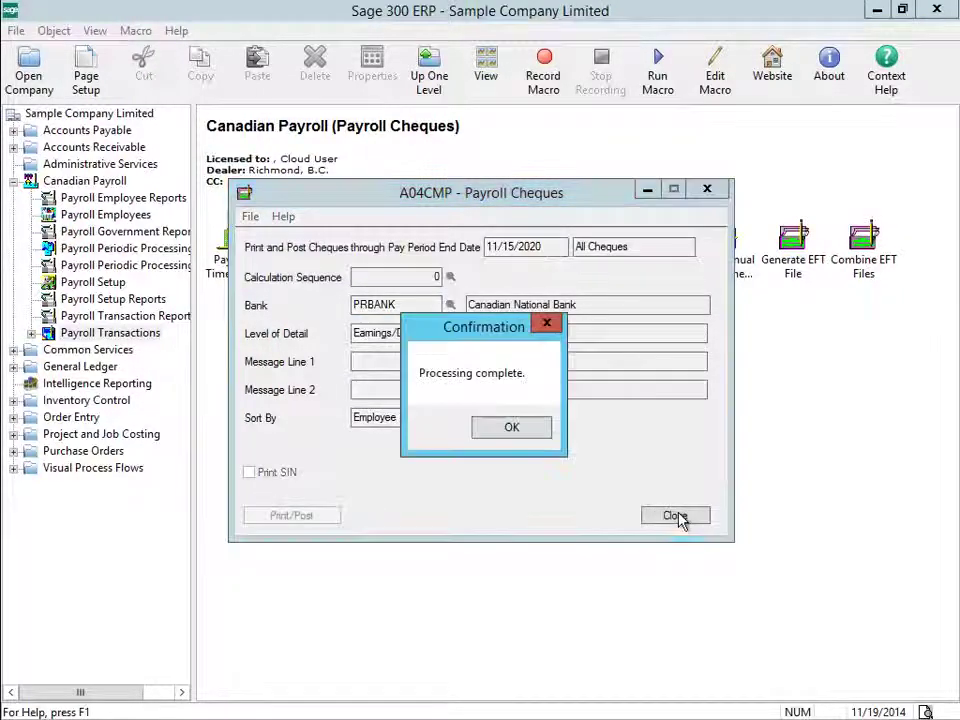
left_click(530, 438)
left_click(676, 516)
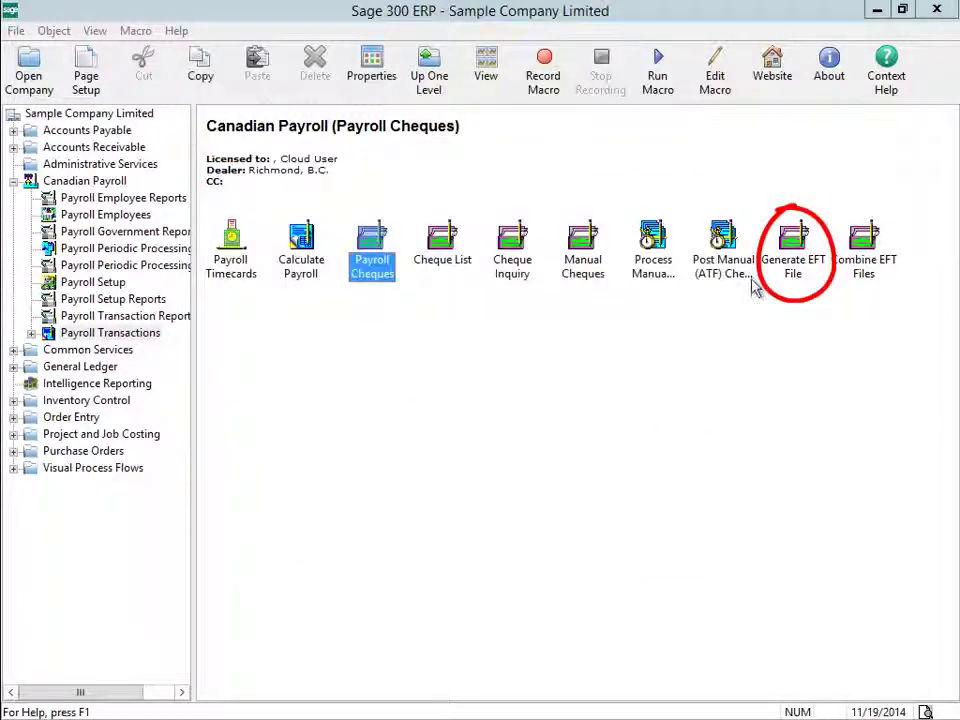
- Open Generate EFT File and choose PRBANK as the company EFT bank
double_click(794, 266)
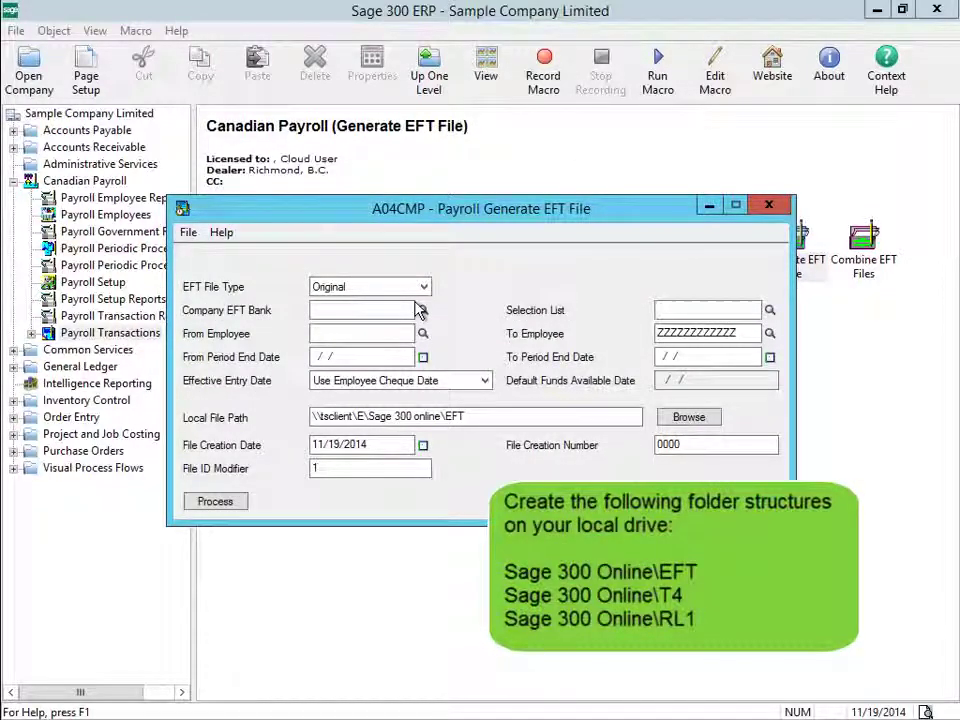
left_click(421, 311)
left_click(226, 287)
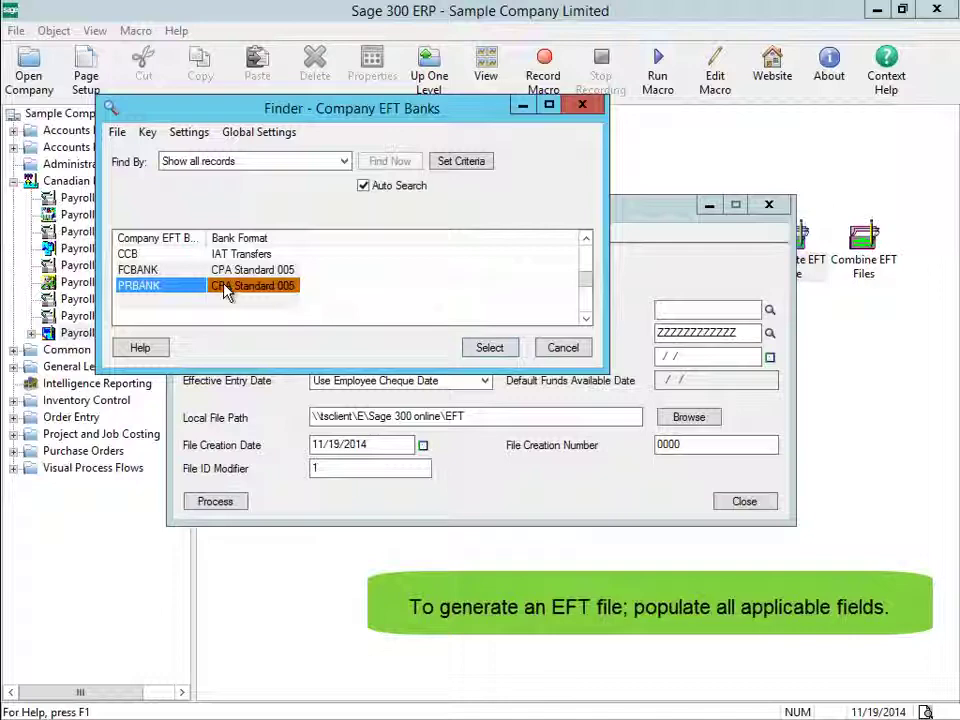
double_click(226, 287)
- Choose the employee whose payroll cheque was just printed as the From Employee for the EFT file
left_click(422, 334)
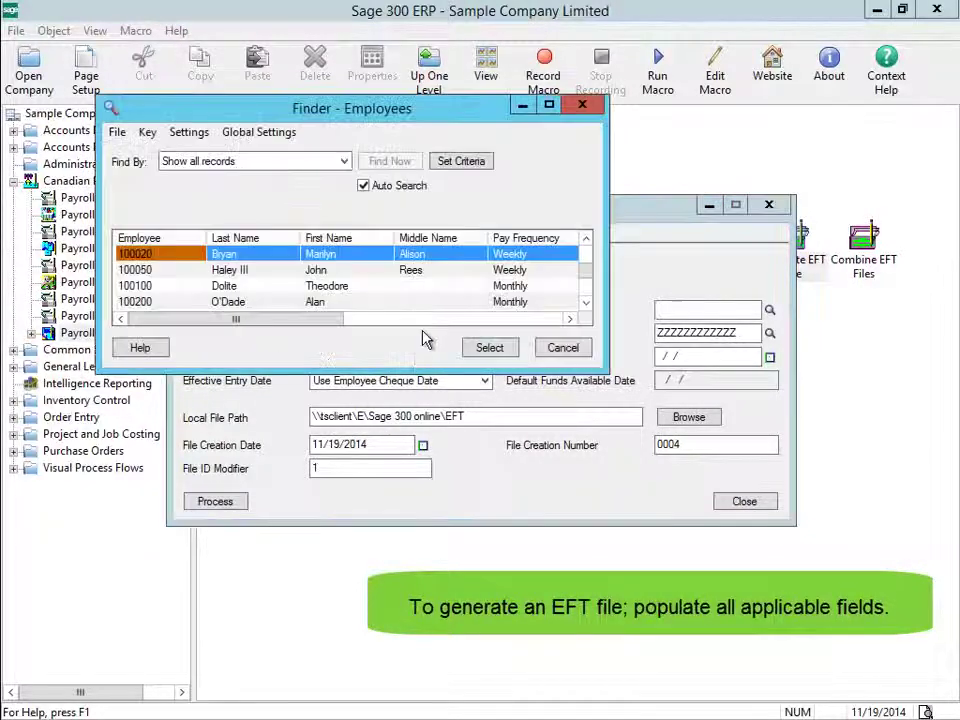
key("Down")
key("Down")
key("Down")
key("Down")
key("Down")
key("Down")
key("Down")
key("Down")
key("Down")
key("Down")
key("Down")
key("Down")
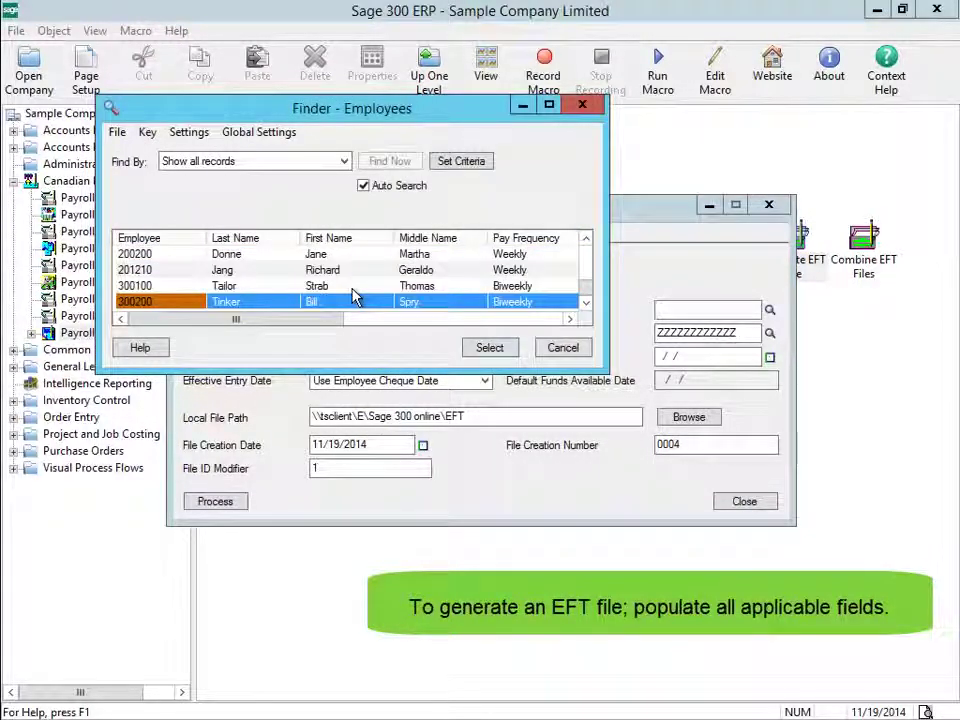
key("Up")
key("Up")
left_click(490, 348)
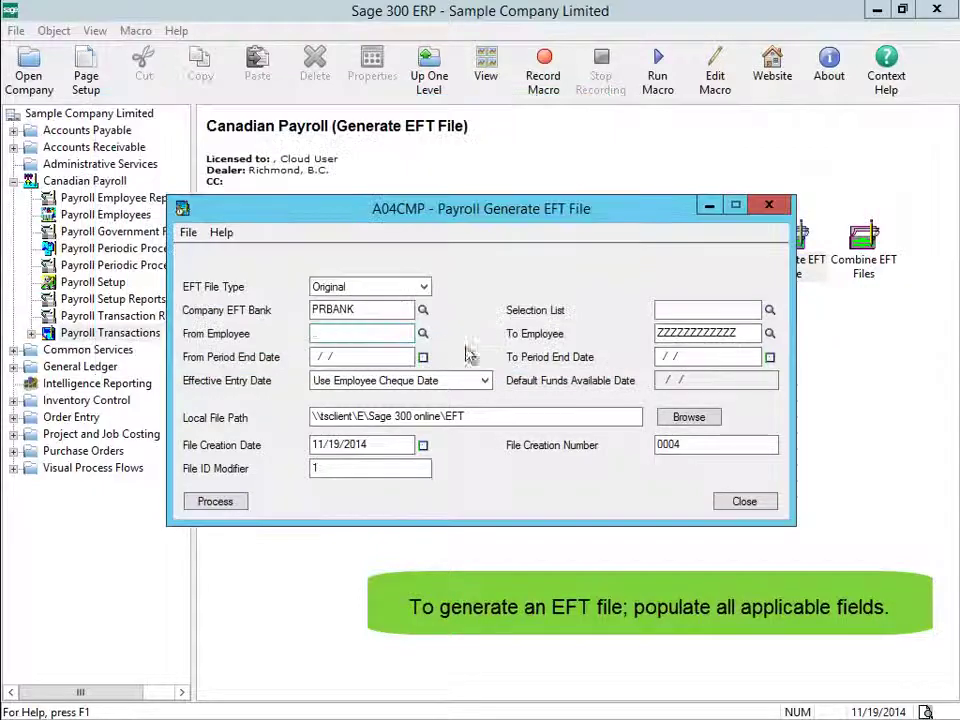
- Copy the From Employee number into the To Employee field so the range covers one employee
right_click(349, 334)
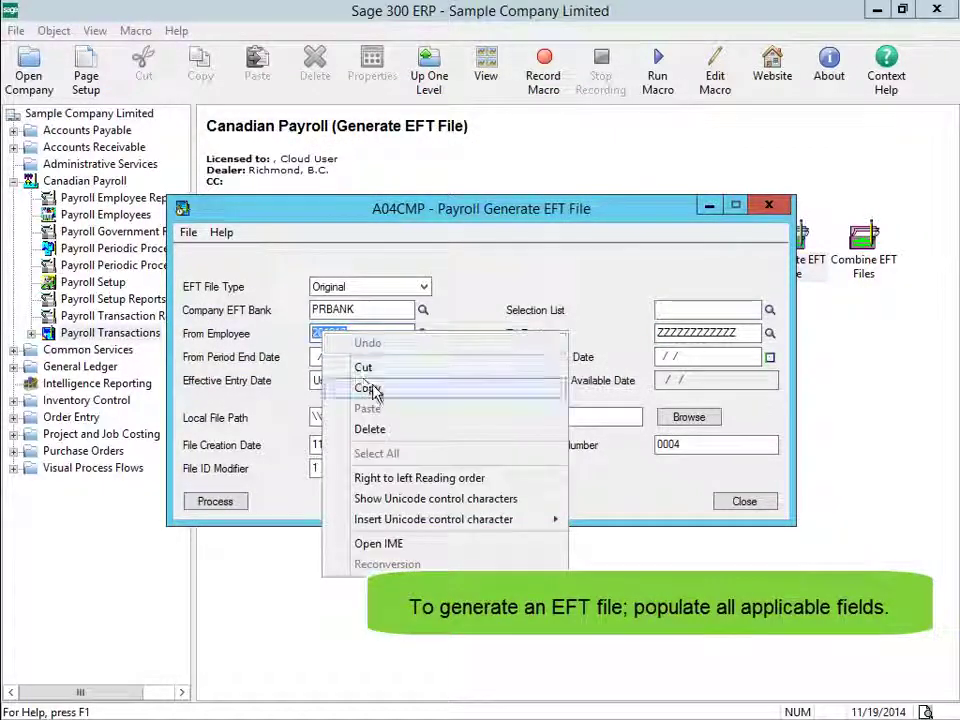
left_click(366, 387)
left_click(705, 334)
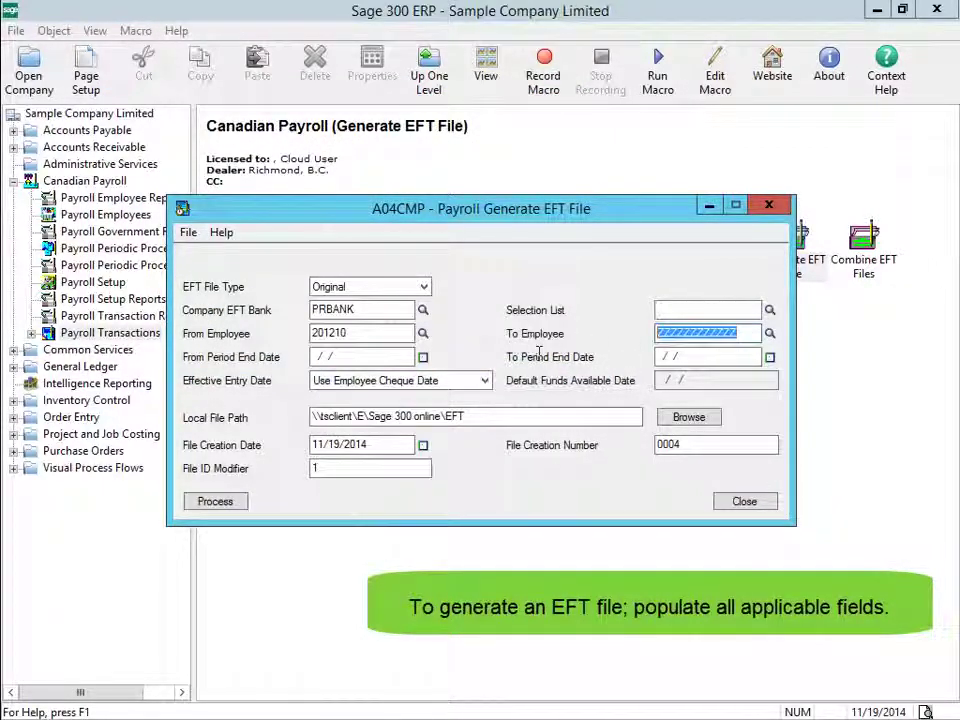
key("ctrl+v")
- Set both the From and To Period End Dates to 11/15/2020
left_click(366, 358)
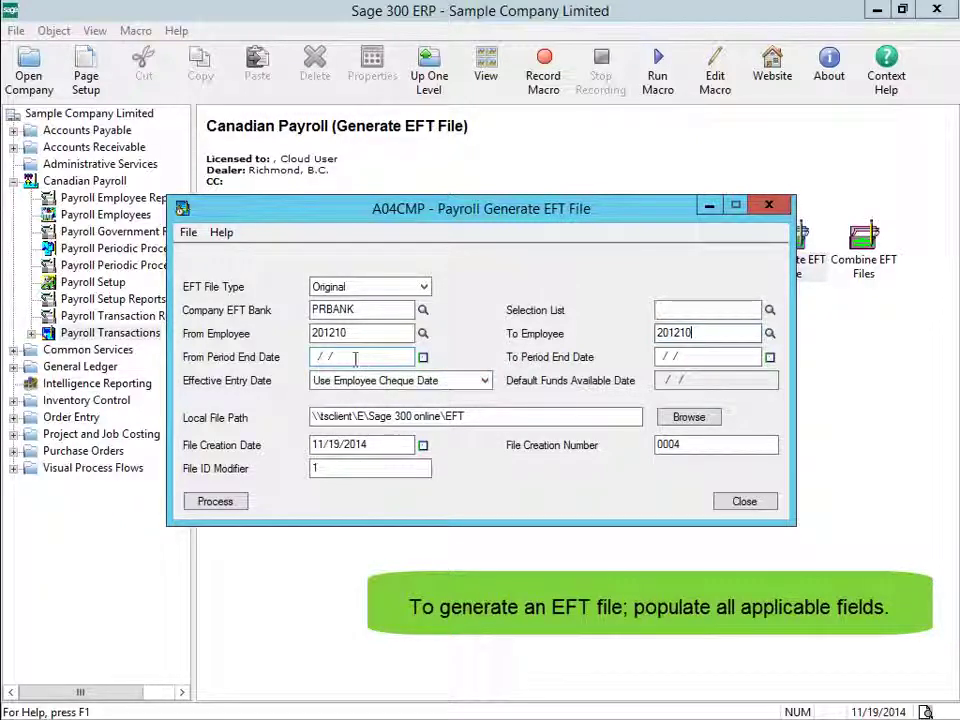
type("11/15/2020")
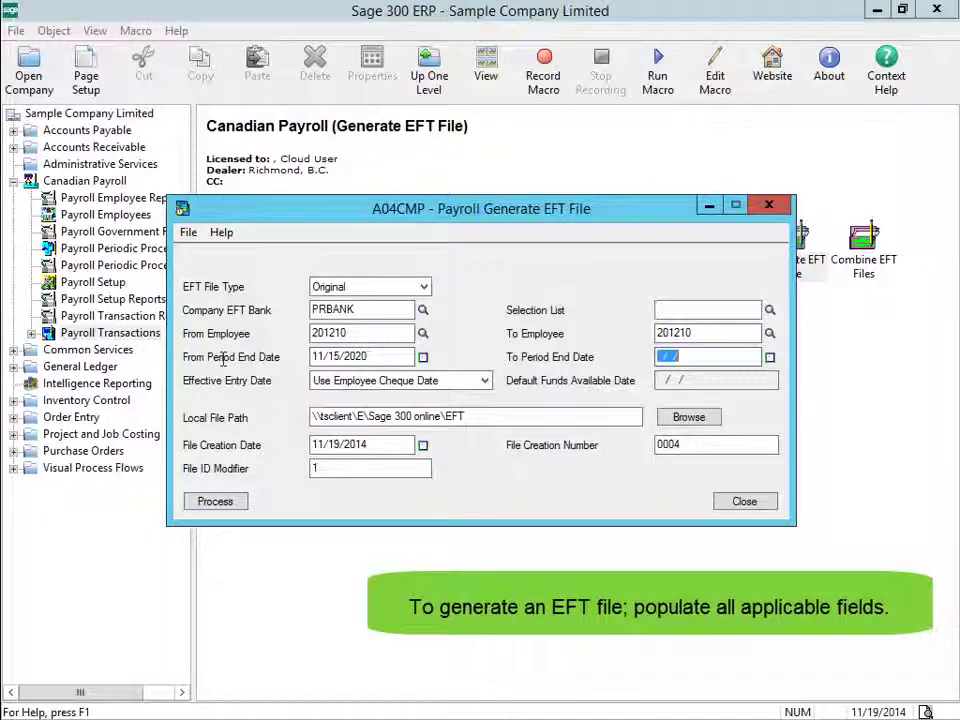
type("11152")
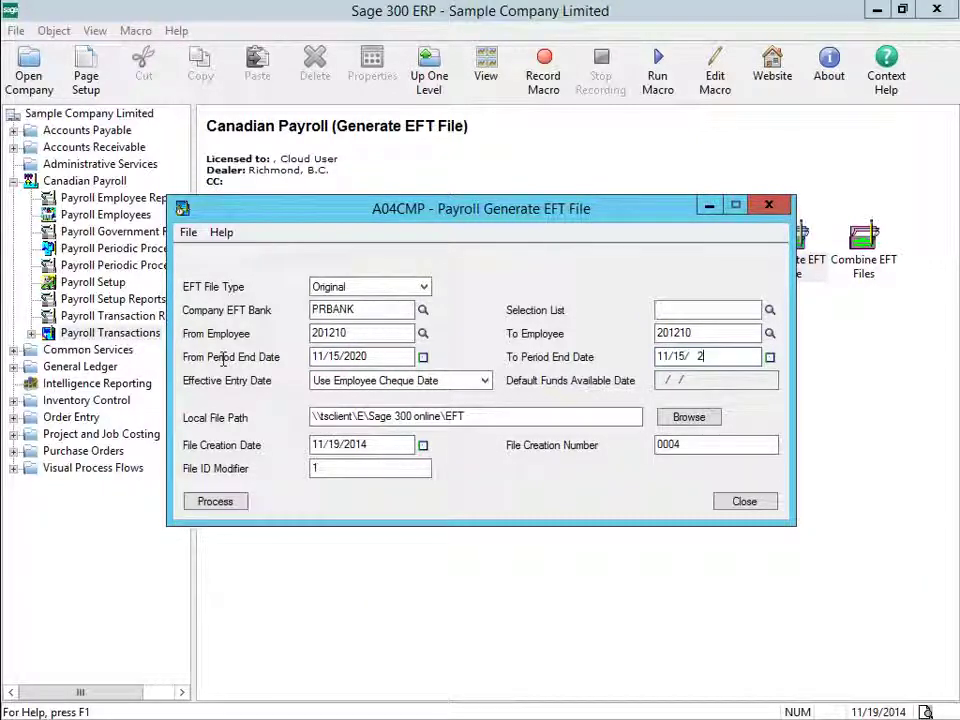
key("Tab")
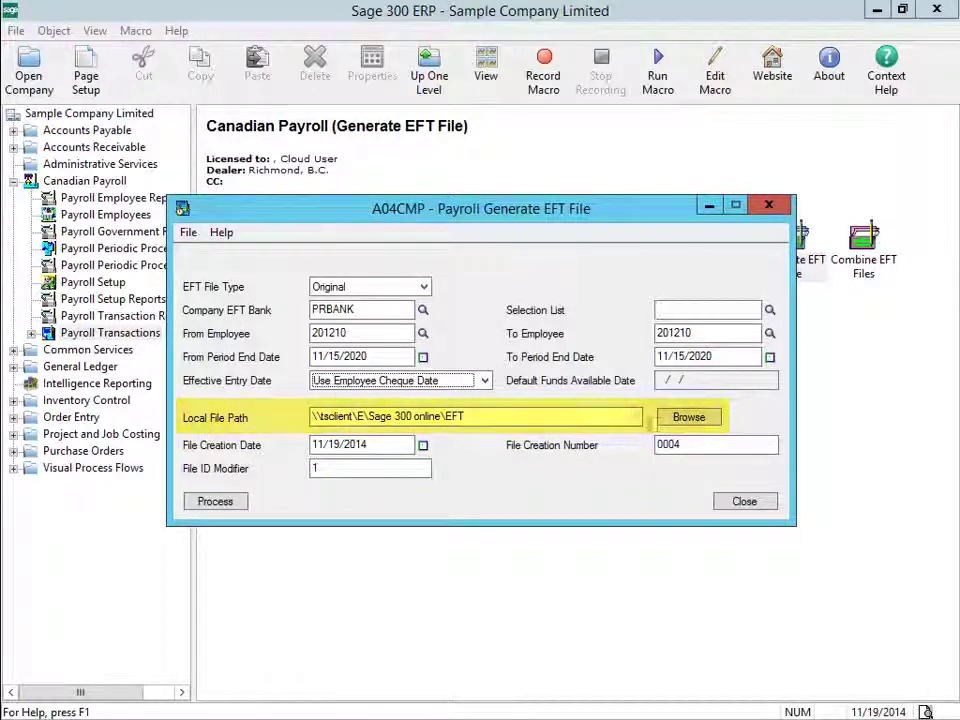
left_click(675, 419)
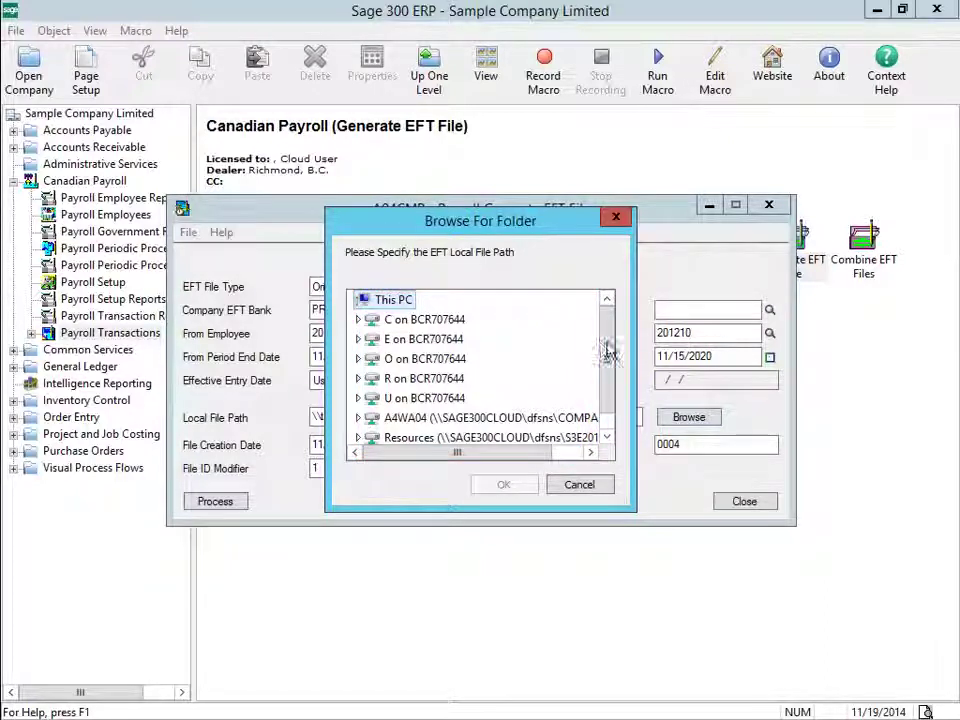
scroll(610, 390, "down", 1)
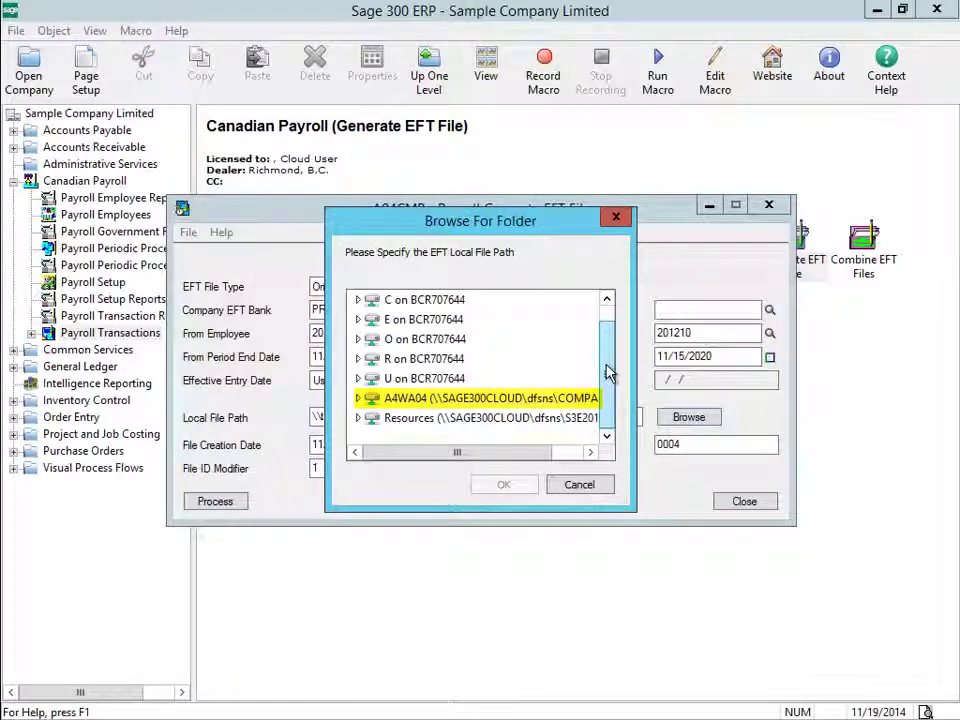
key("Down")
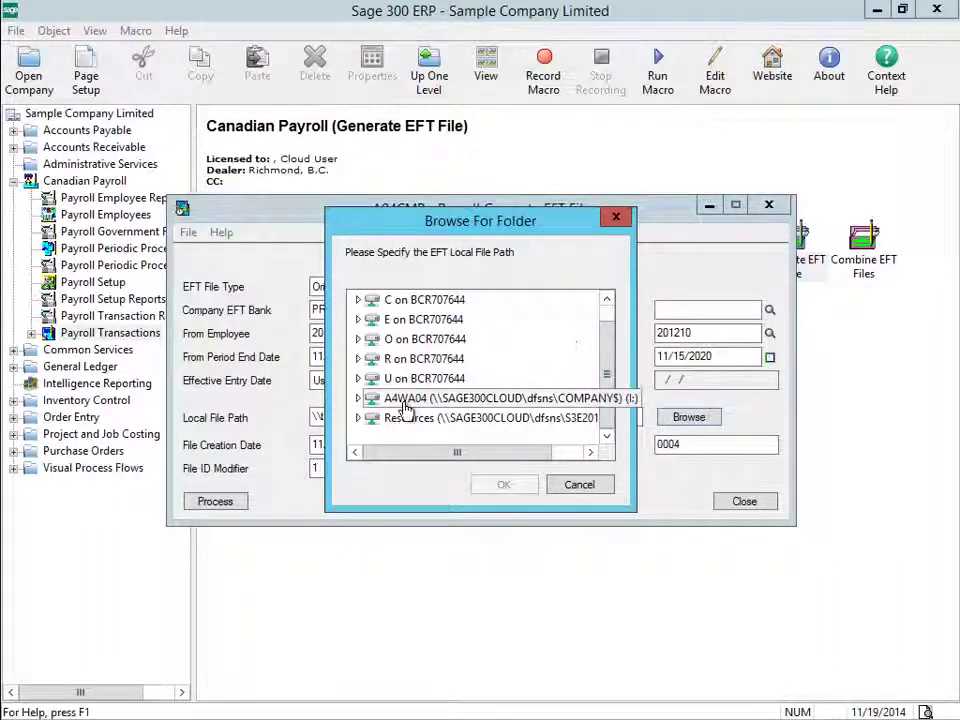
double_click(365, 398)
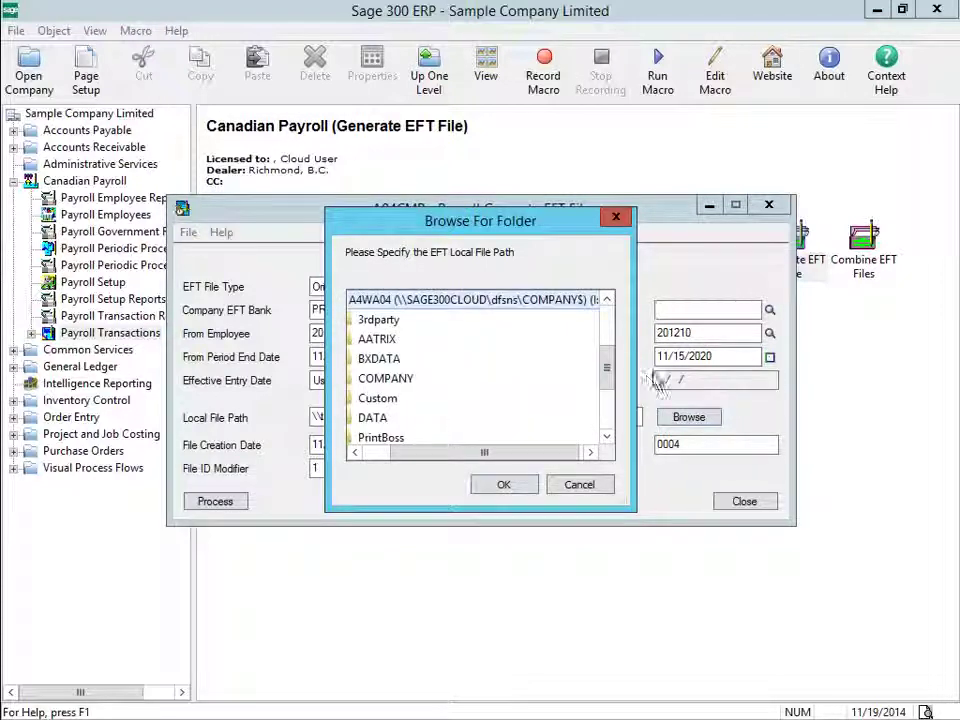
left_click(579, 484)
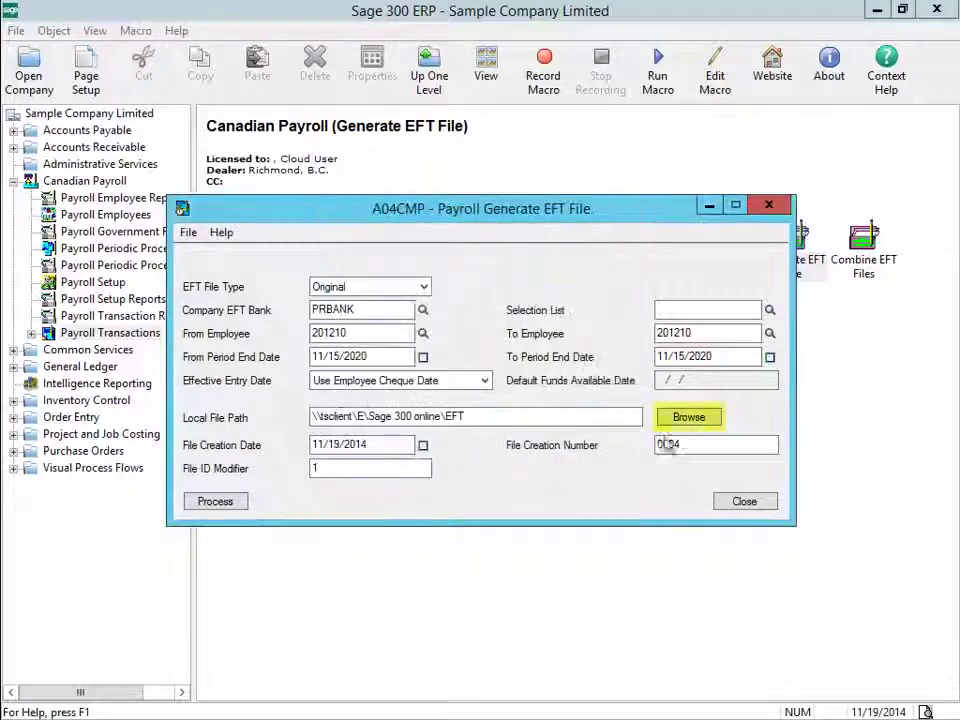
- Set the Local File Path to the EFT folder inside Sage 300 online on drive E on BCR707644
left_click(689, 420)
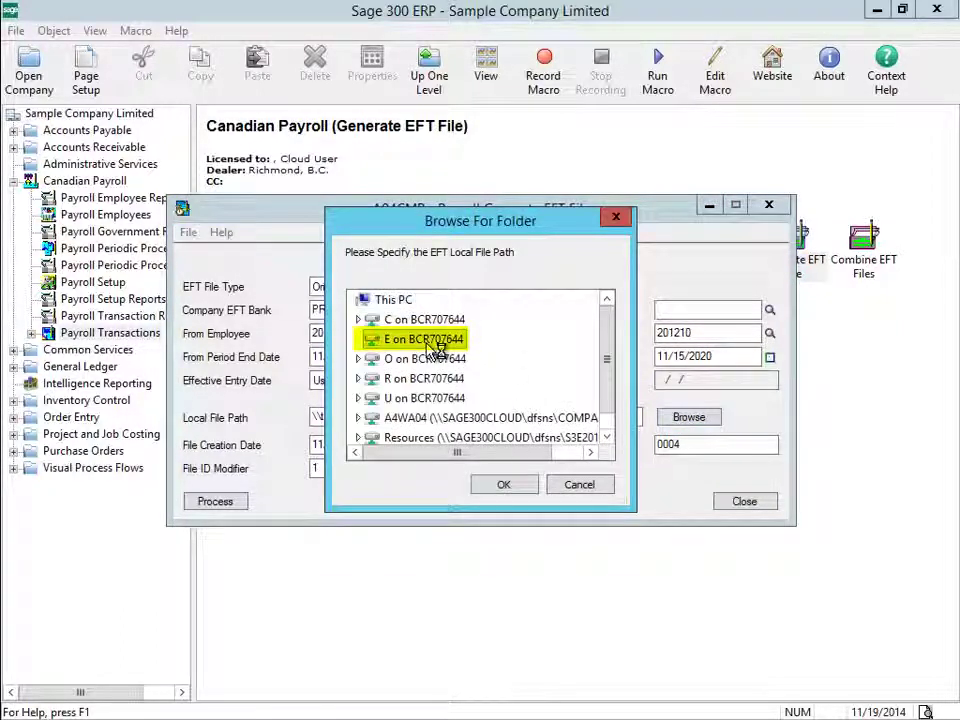
double_click(424, 340)
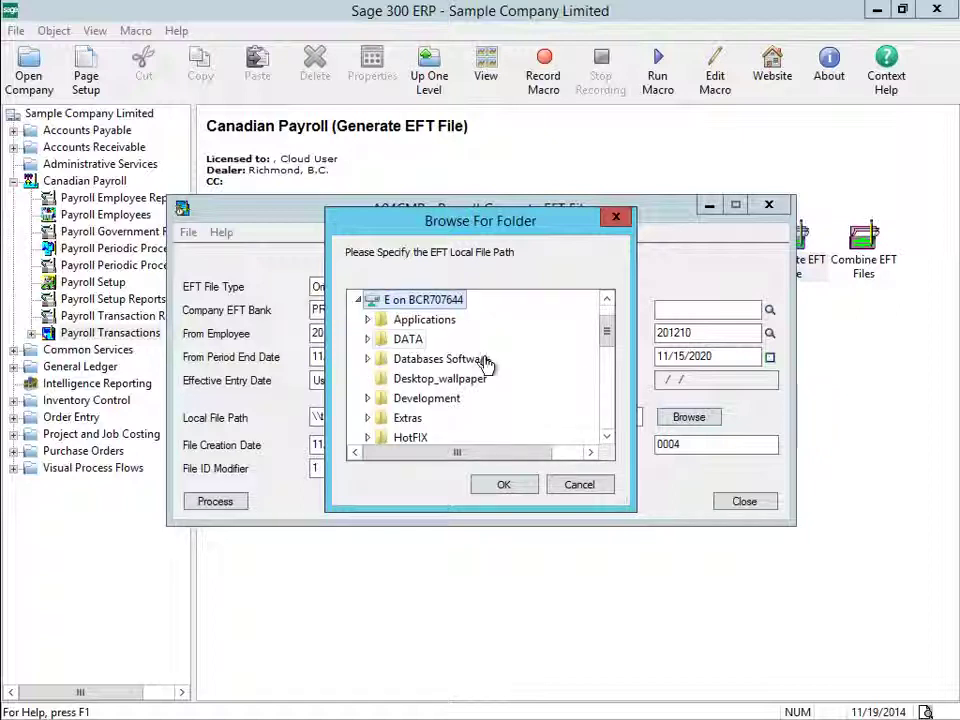
left_click_drag(606, 330, 600, 362)
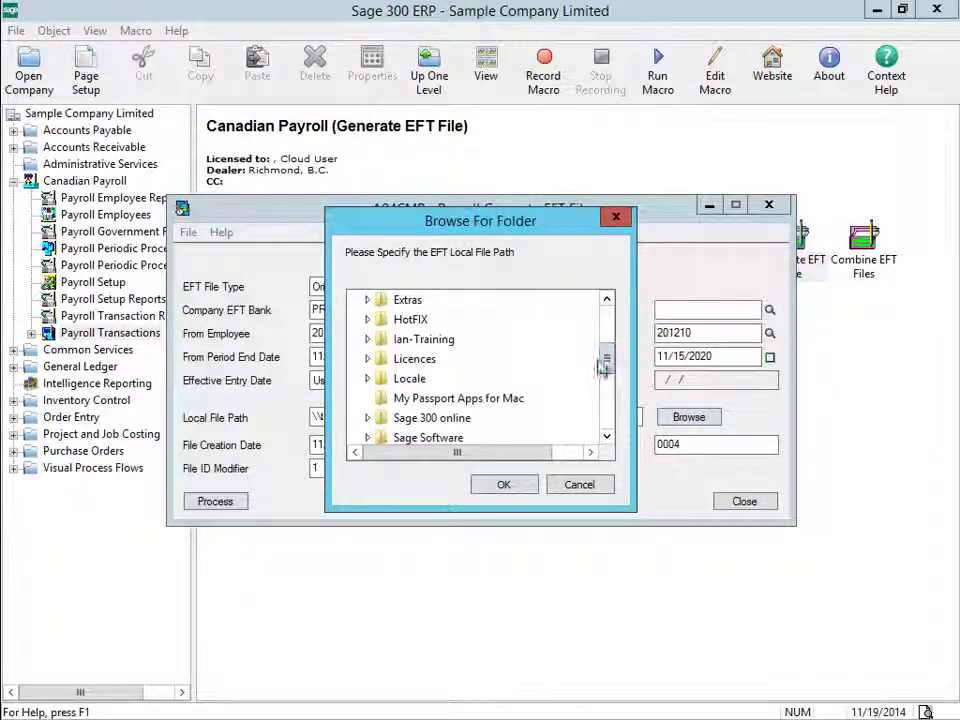
double_click(454, 425)
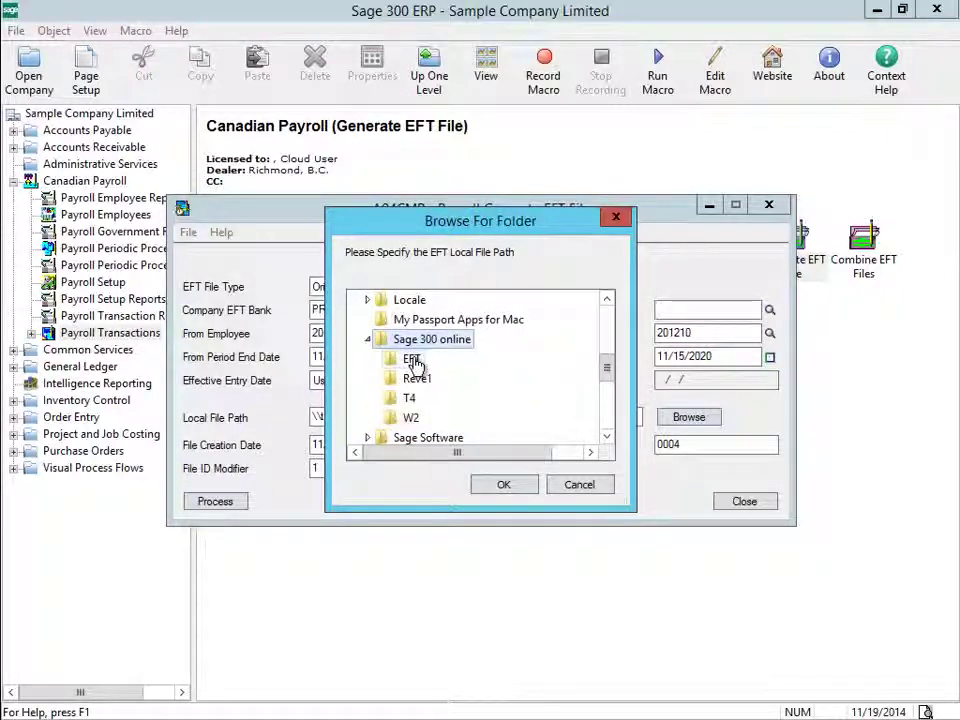
left_click(413, 360)
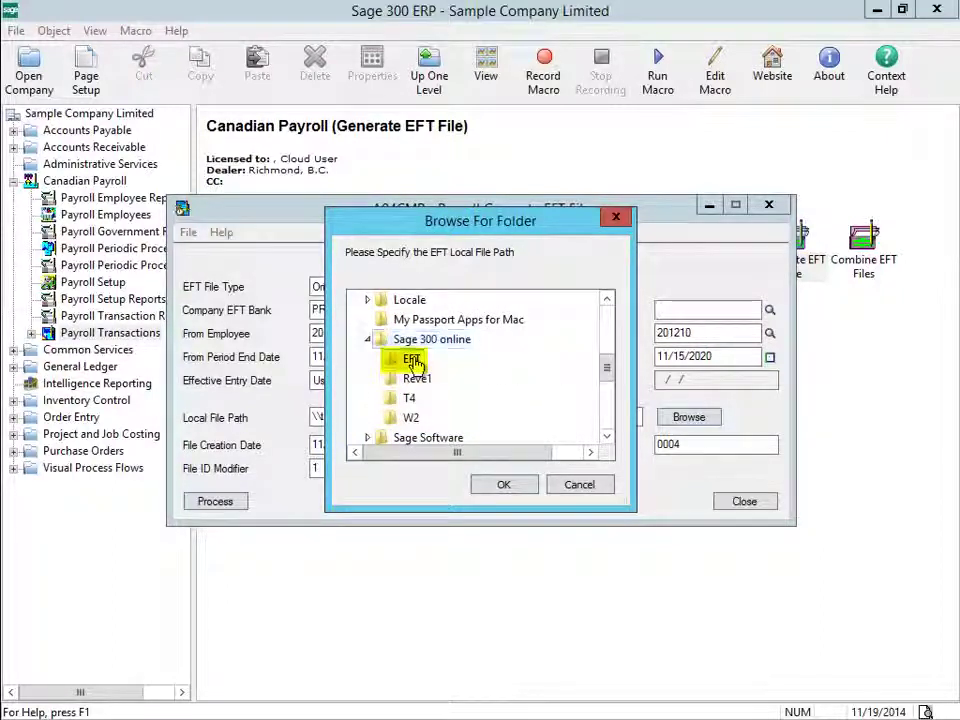
left_click(505, 486)
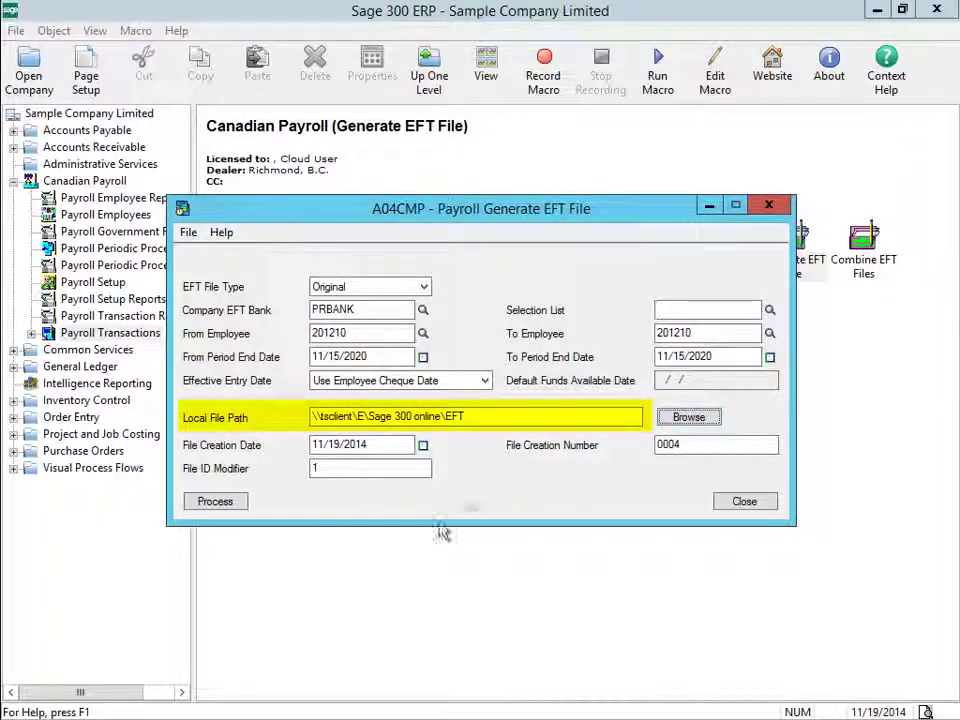
- Process the EFT file generation with the entered settings and dismiss the resulting message
left_click(222, 505)
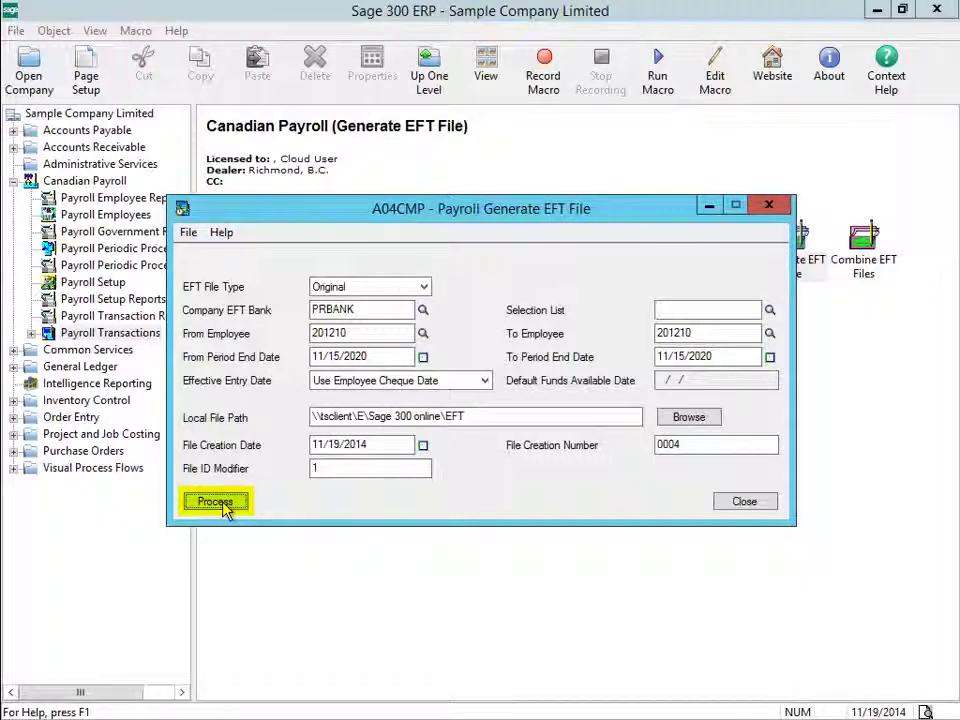
left_click(215, 502)
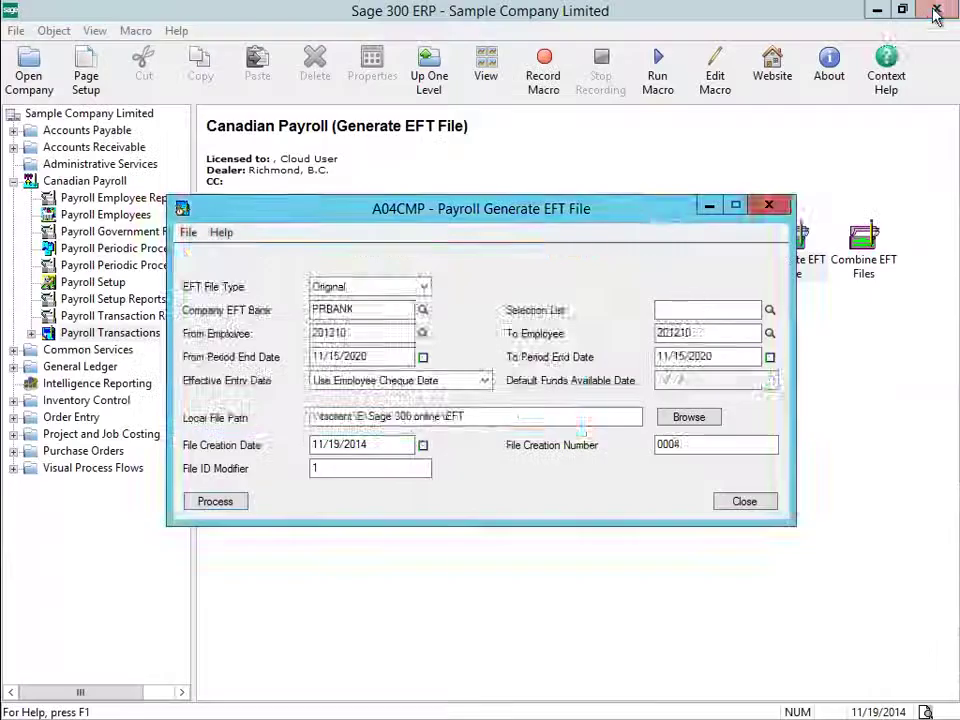
left_click(937, 10)
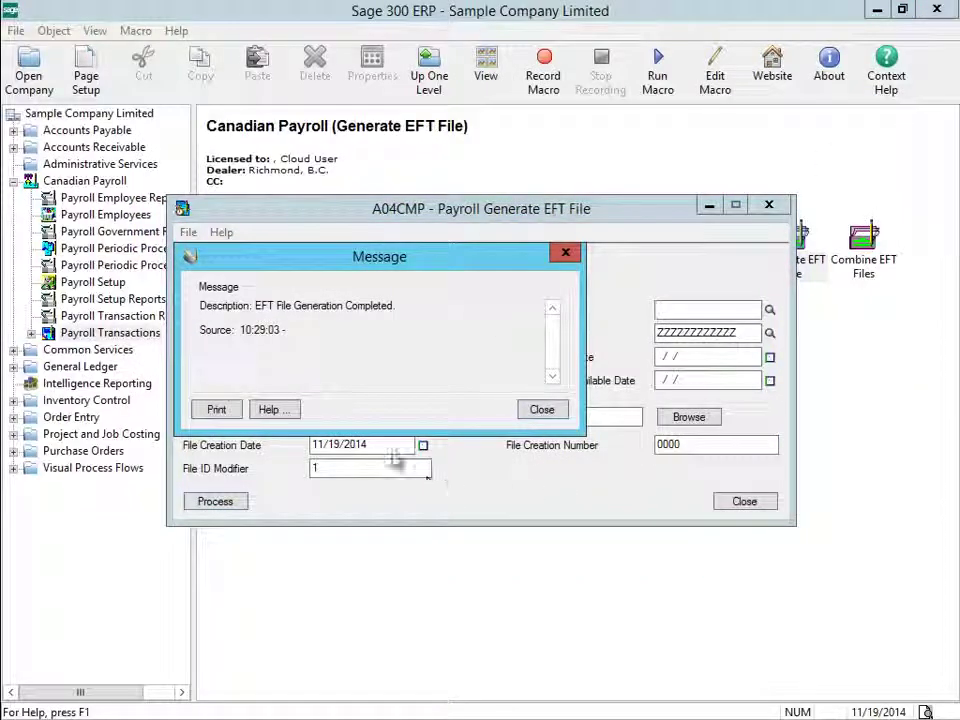
left_click(538, 410)
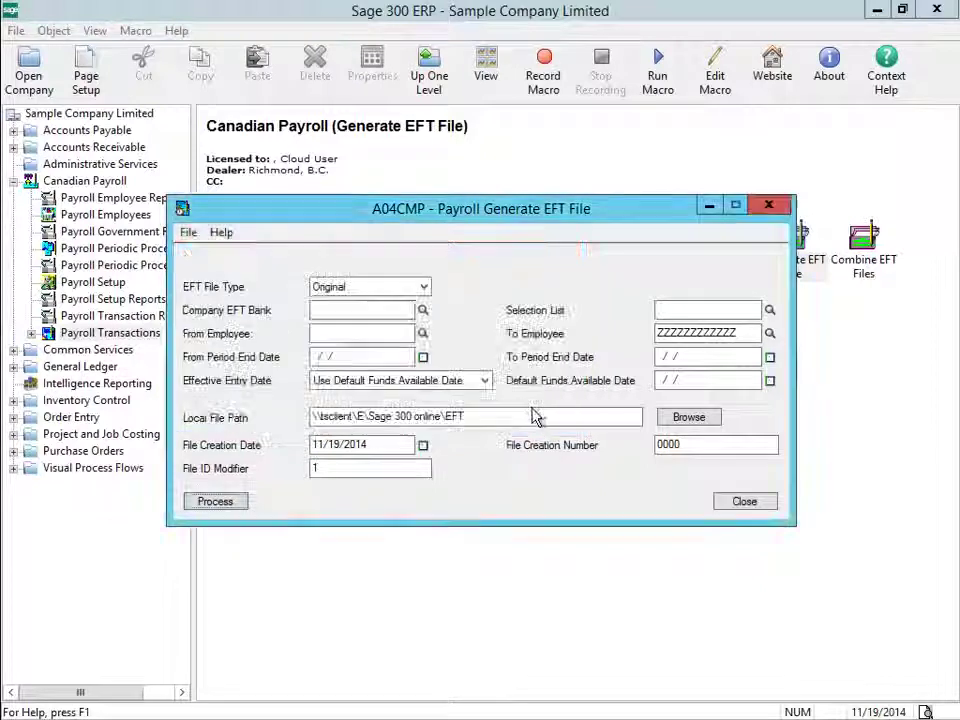
- Close the Payroll Generate EFT File window and exit Sage 300 ERP
left_click(740, 503)
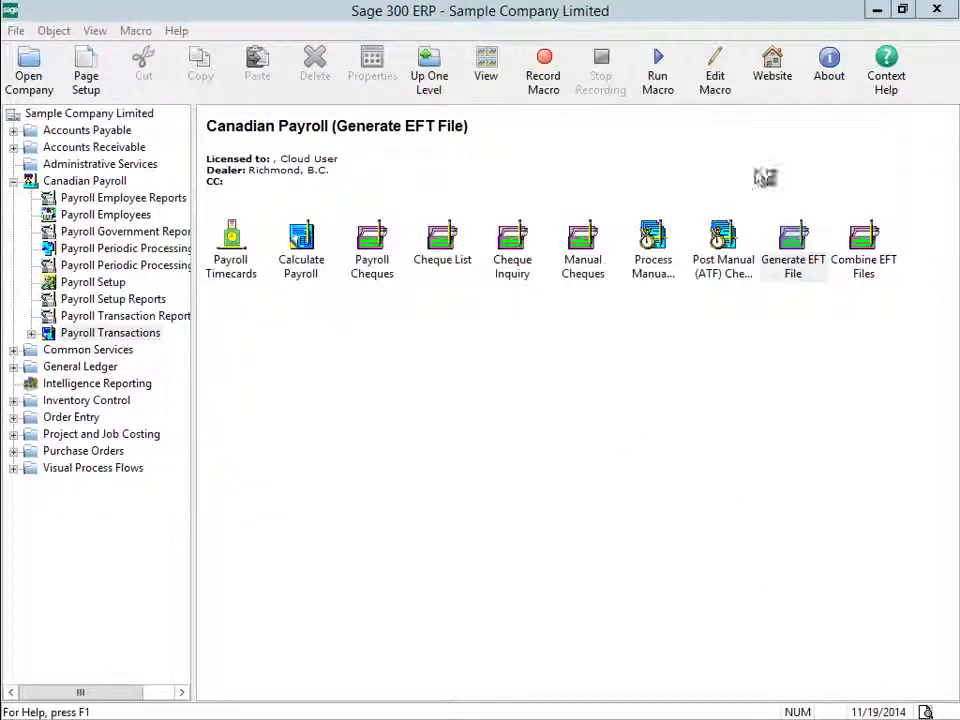
left_click(944, 12)
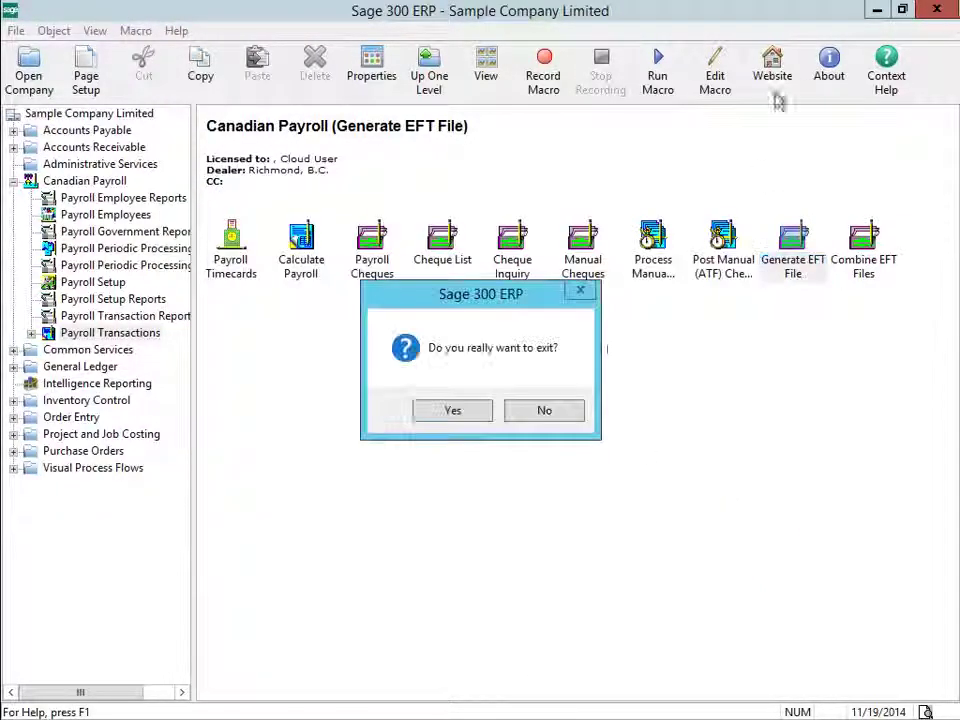
left_click(470, 424)
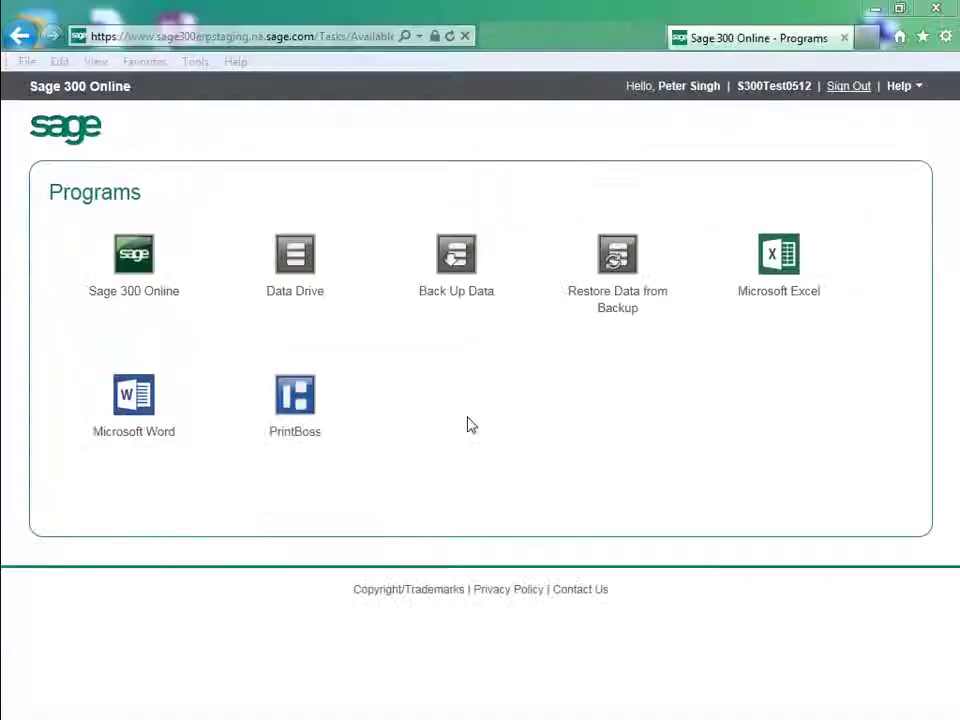
- Open Data Drive from the Sage 300 Online programs page and open the E on BCR707644 drive
left_click(303, 268)
left_click(306, 274)
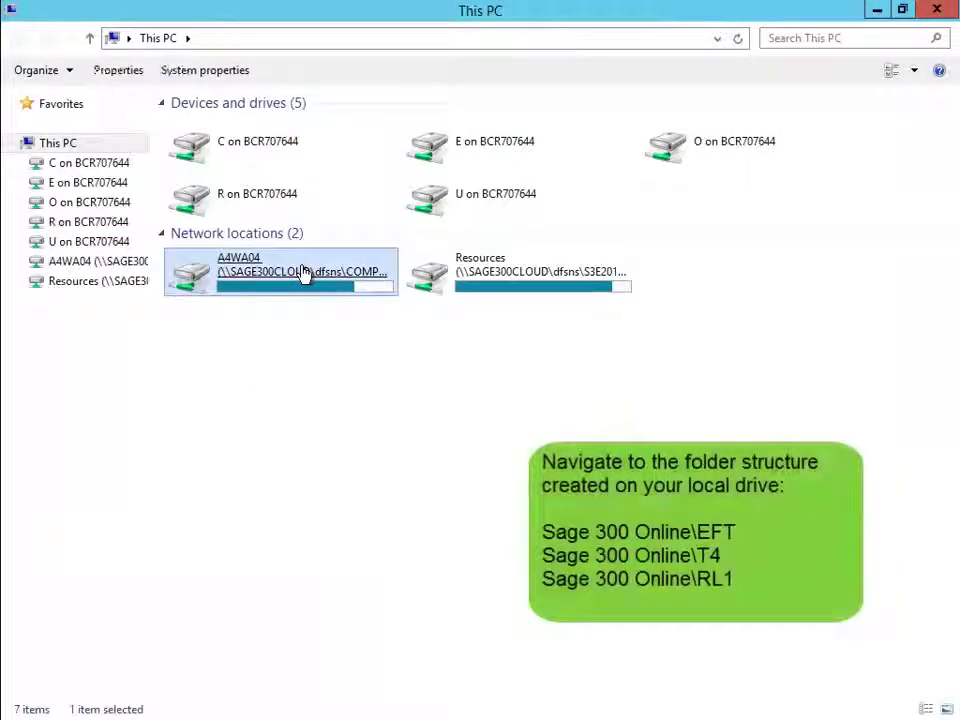
double_click(471, 140)
left_click(437, 148)
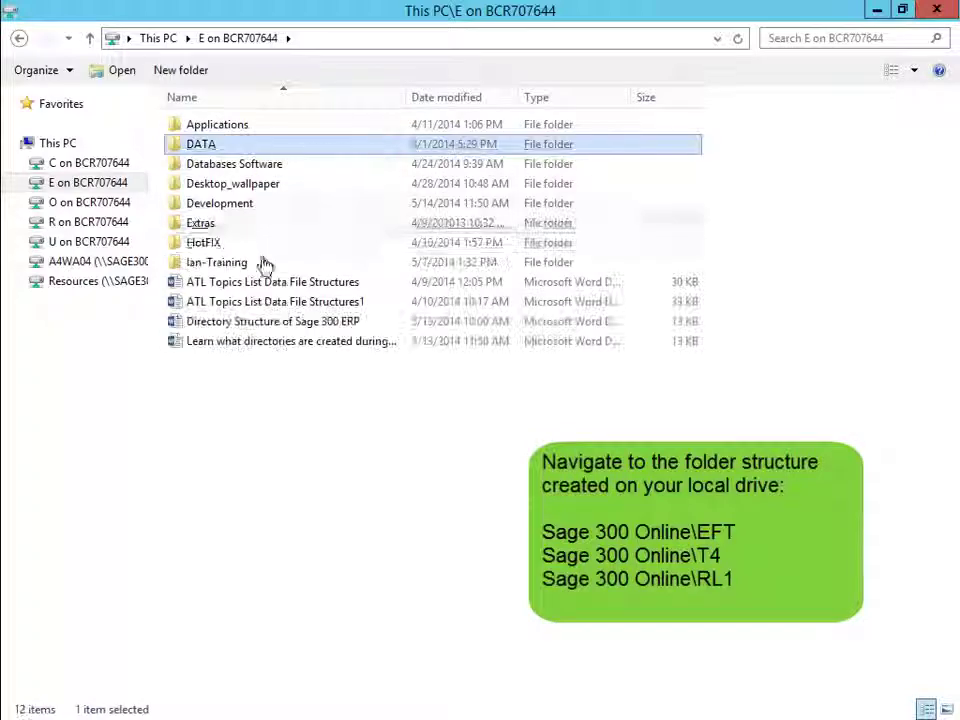
- Open the EFT folder inside Sage 300 online on the E drive and select the CPDIRECT text file
left_click(258, 285)
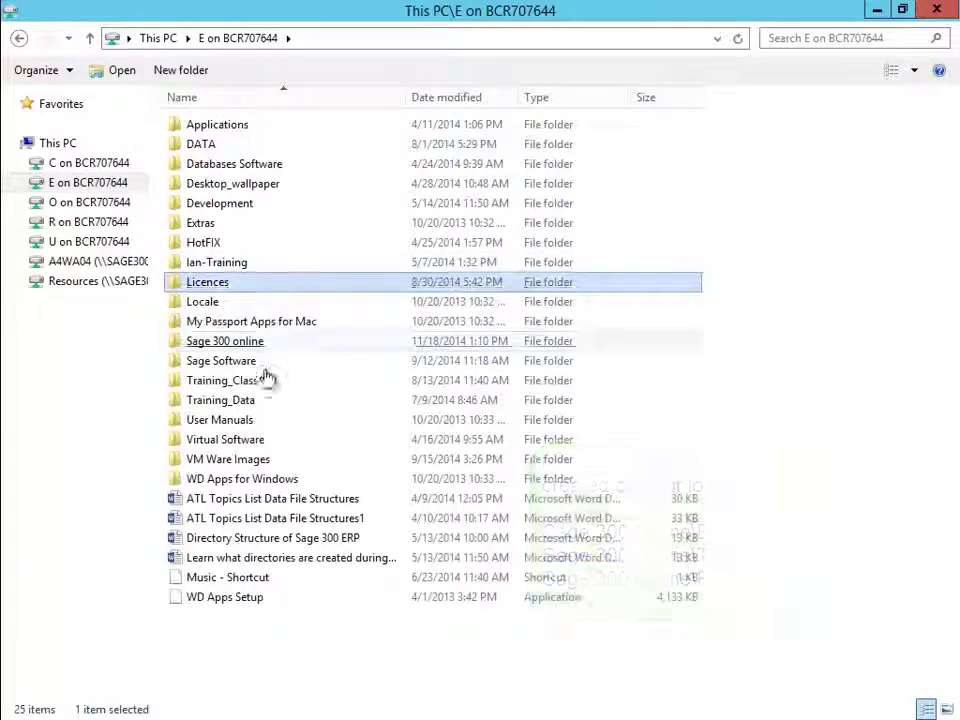
left_click(265, 459)
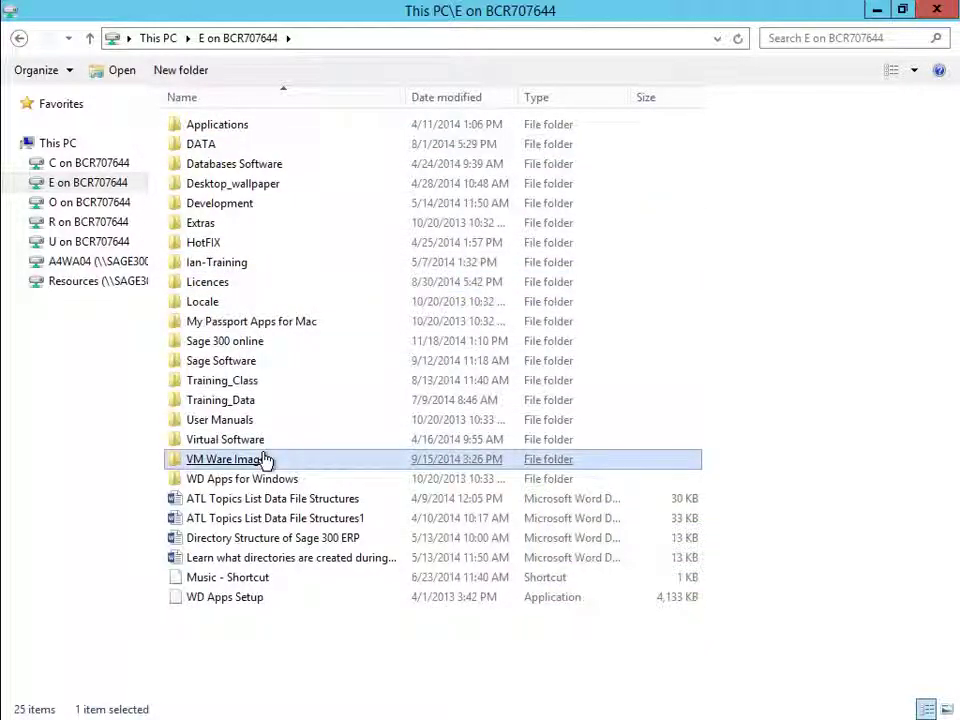
left_click(245, 383)
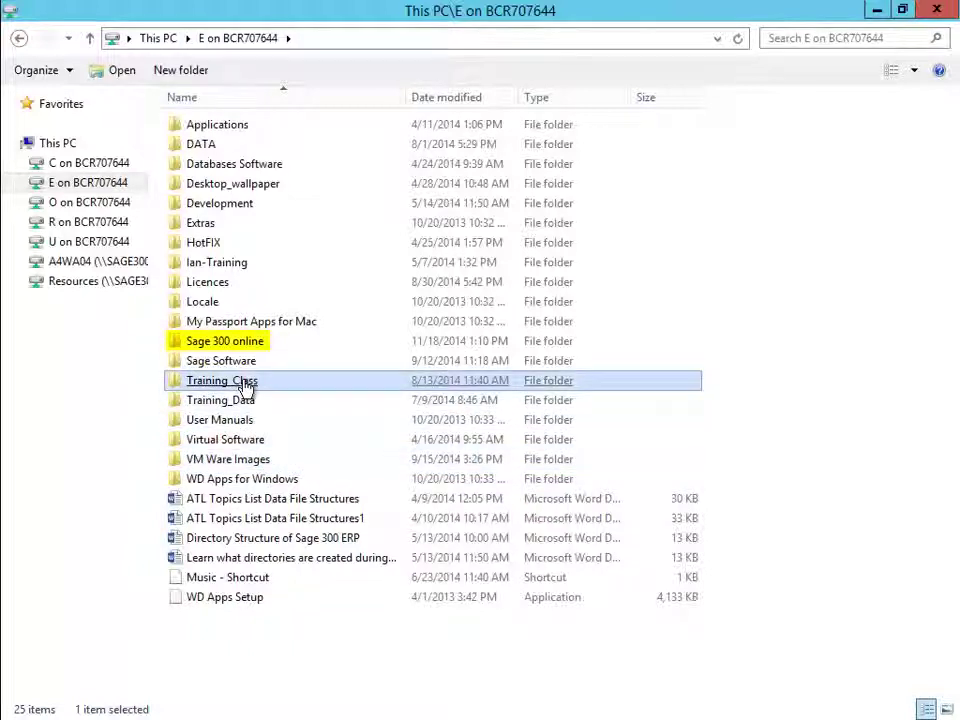
double_click(247, 347)
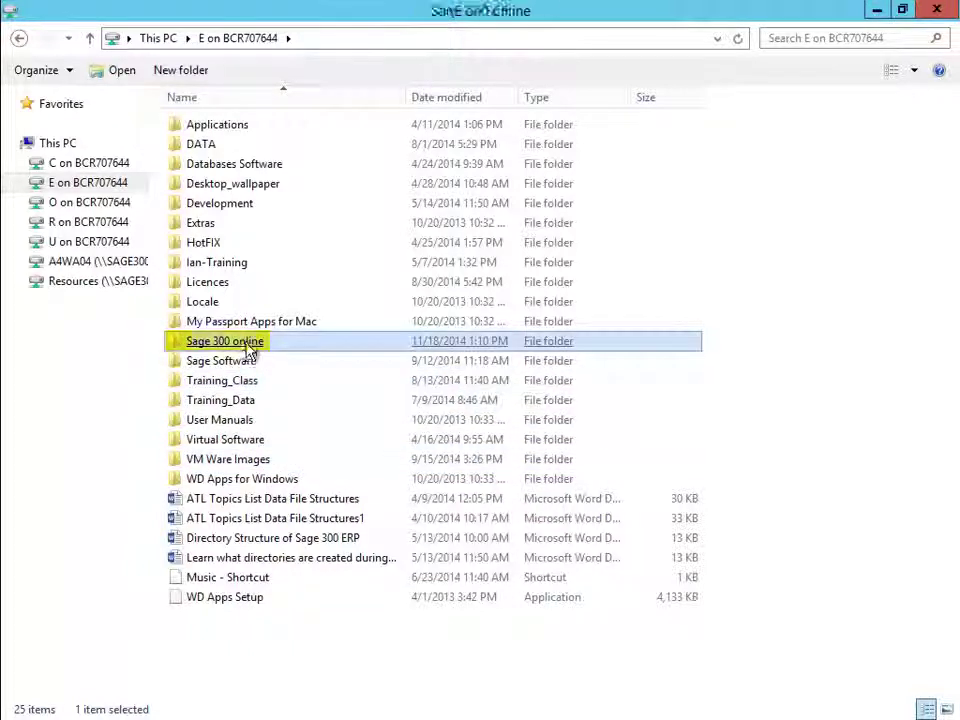
left_click(199, 128)
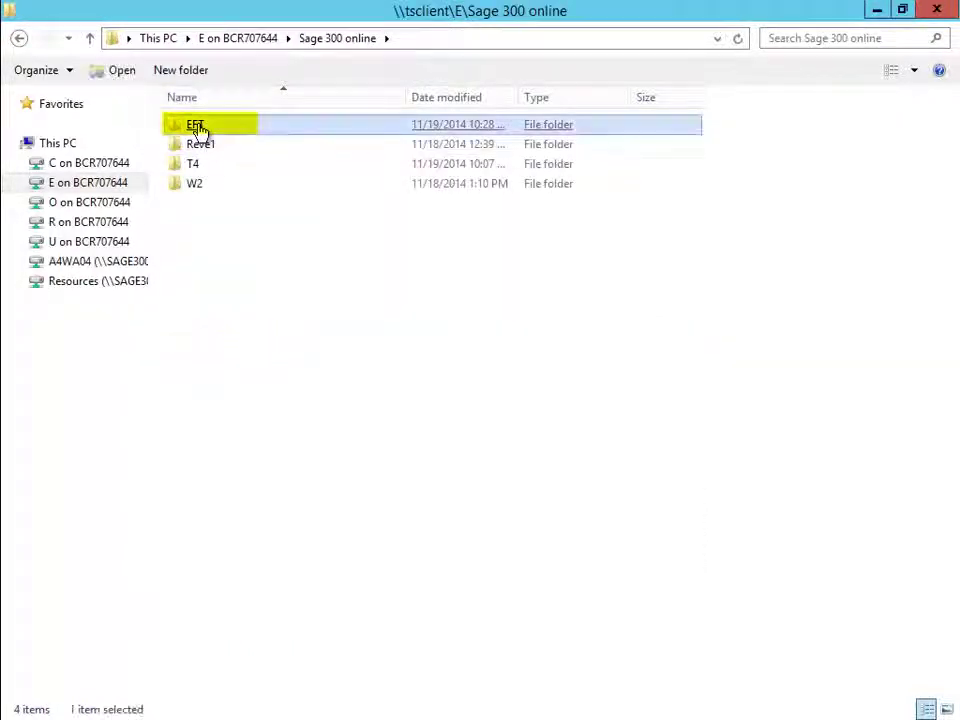
double_click(202, 130)
left_click(227, 141)
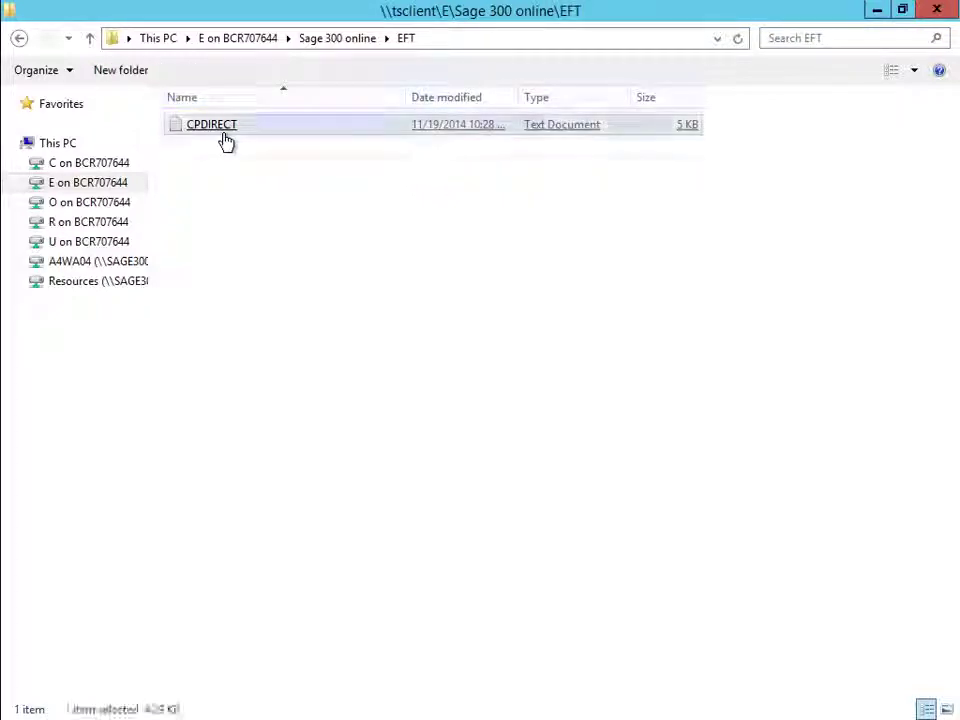